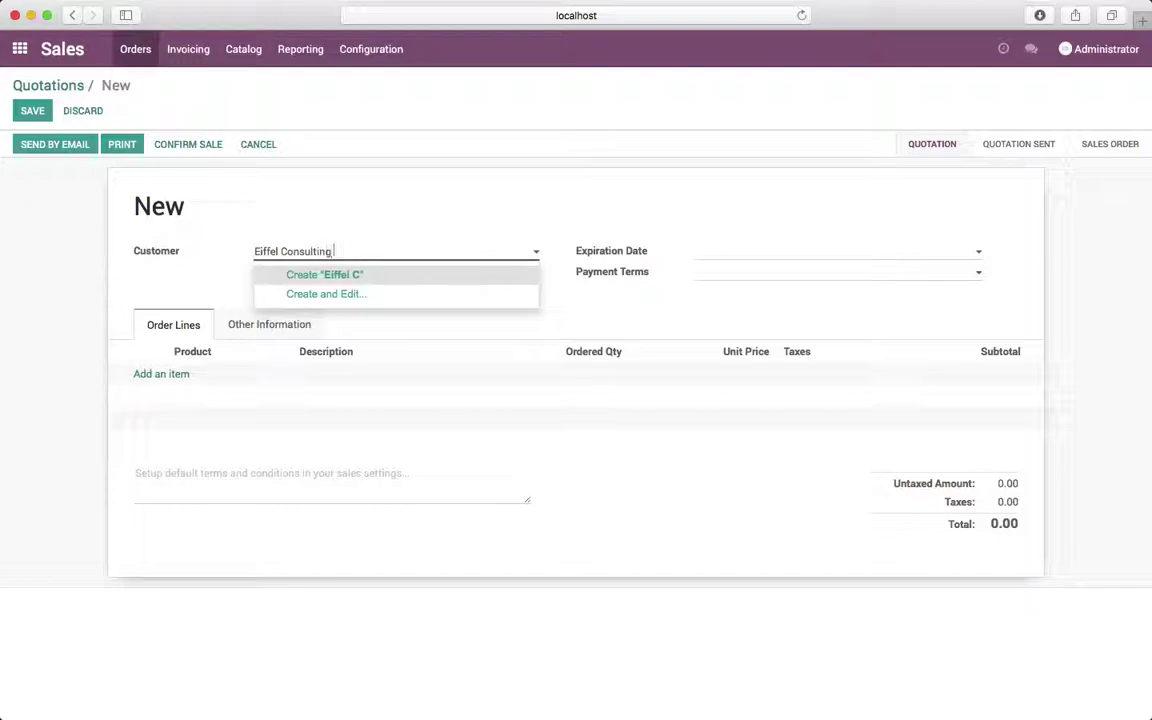
Create the customer Eiffel Consulting Private Limited on the quotation and add its e-mail address.
{"action": "type", "text": "ivate Limited"}
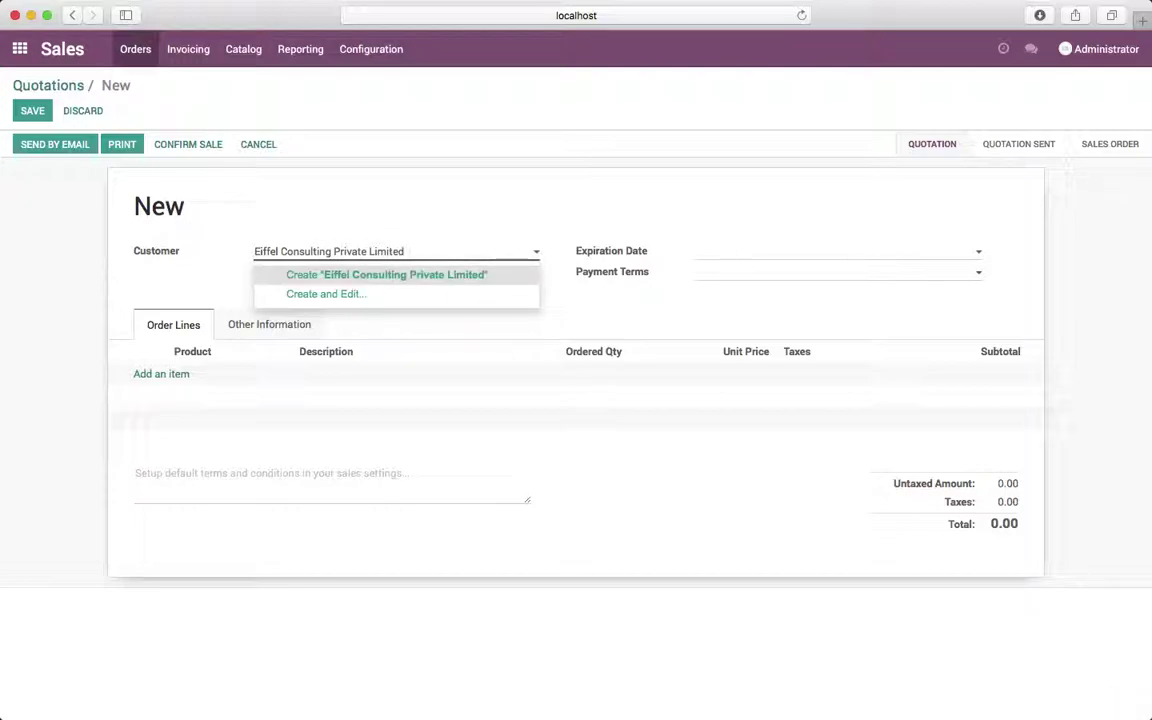
{"action": "key", "text": "Return"}
{"action": "left_click", "coordinate": [552, 252]}
{"action": "left_click", "coordinate": [761, 324]}
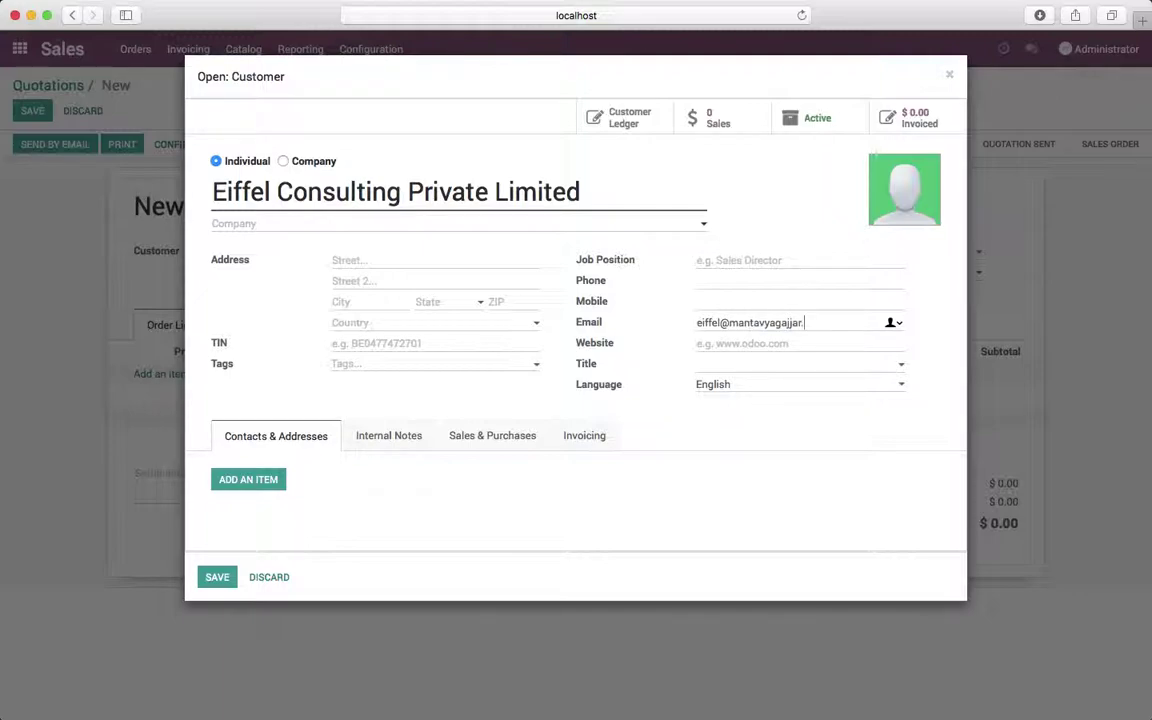
{"action": "key", "text": "Tab"}
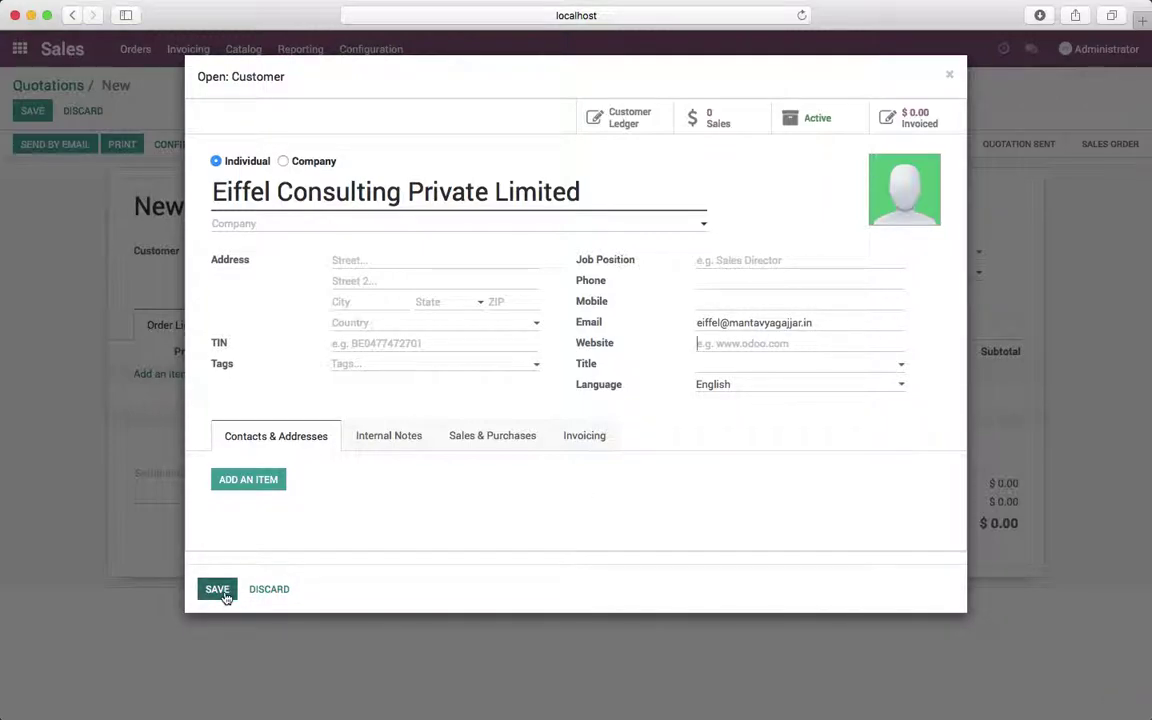
{"action": "left_click", "coordinate": [224, 594]}
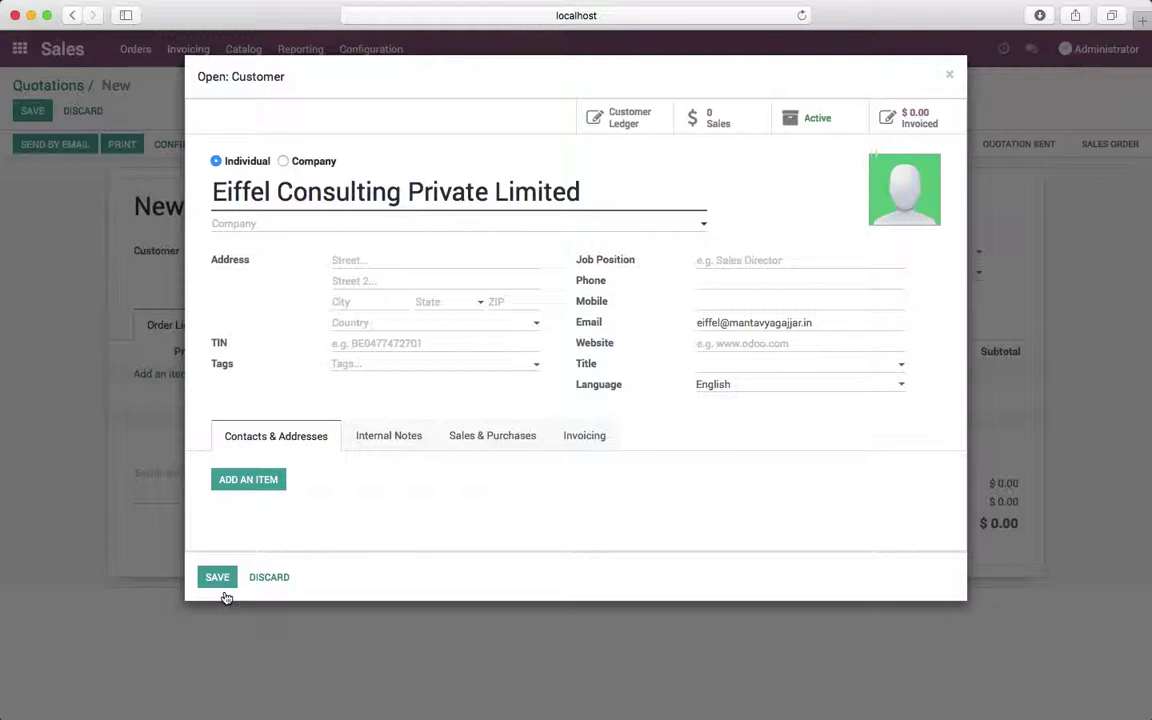
{"action": "left_click", "coordinate": [283, 161]}
{"action": "left_click", "coordinate": [218, 567]}
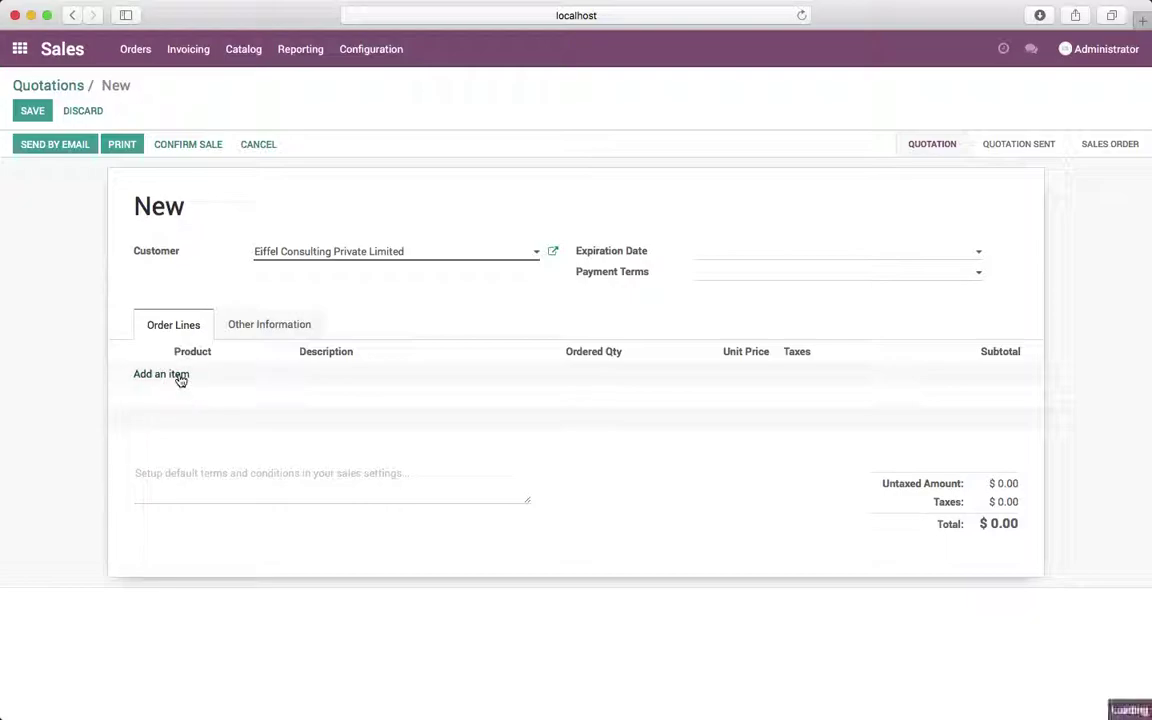
Add an order line for 20 Consulting Service units at a unit price of 120.
{"action": "left_click", "coordinate": [180, 376]}
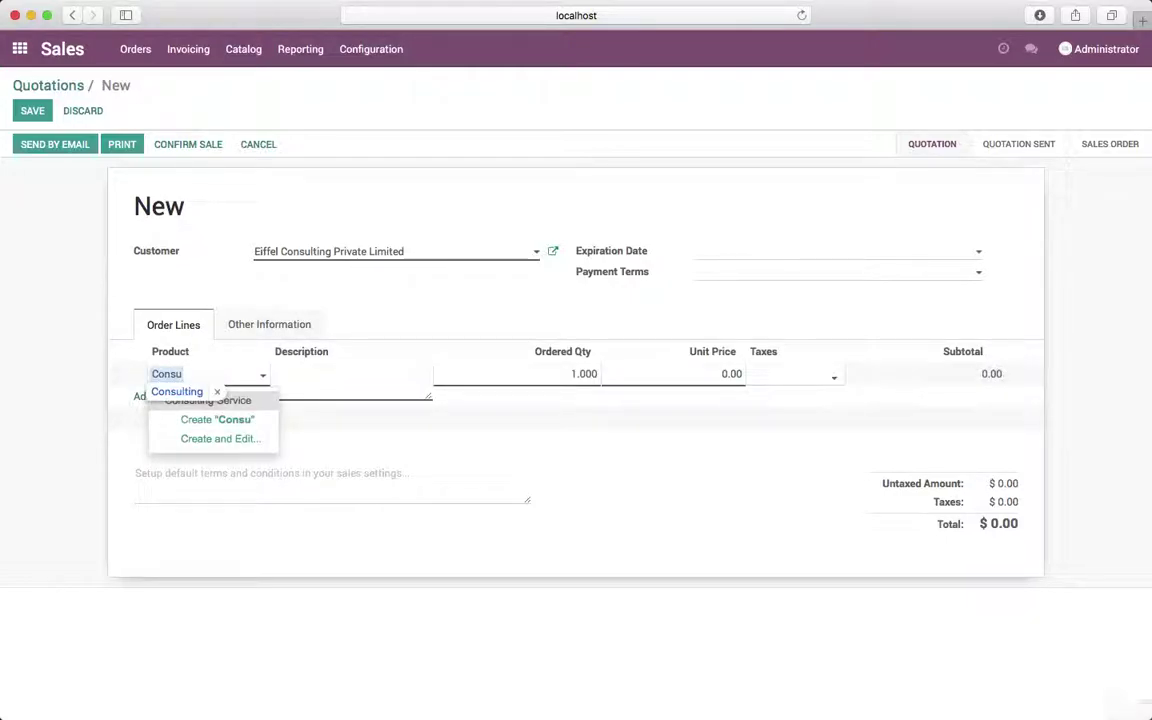
{"action": "left_click", "coordinate": [226, 401]}
{"action": "type", "text": "1"}
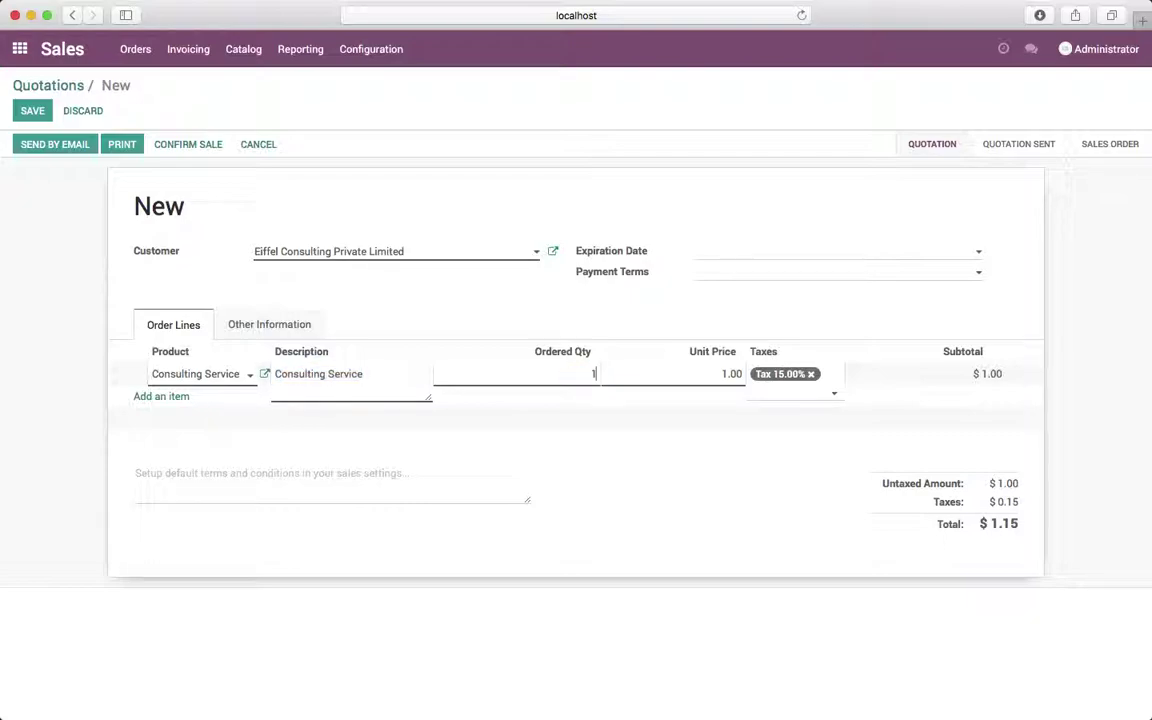
{"action": "type", "text": "20"}
{"action": "key", "text": "Tab"}
{"action": "type", "text": "120"}
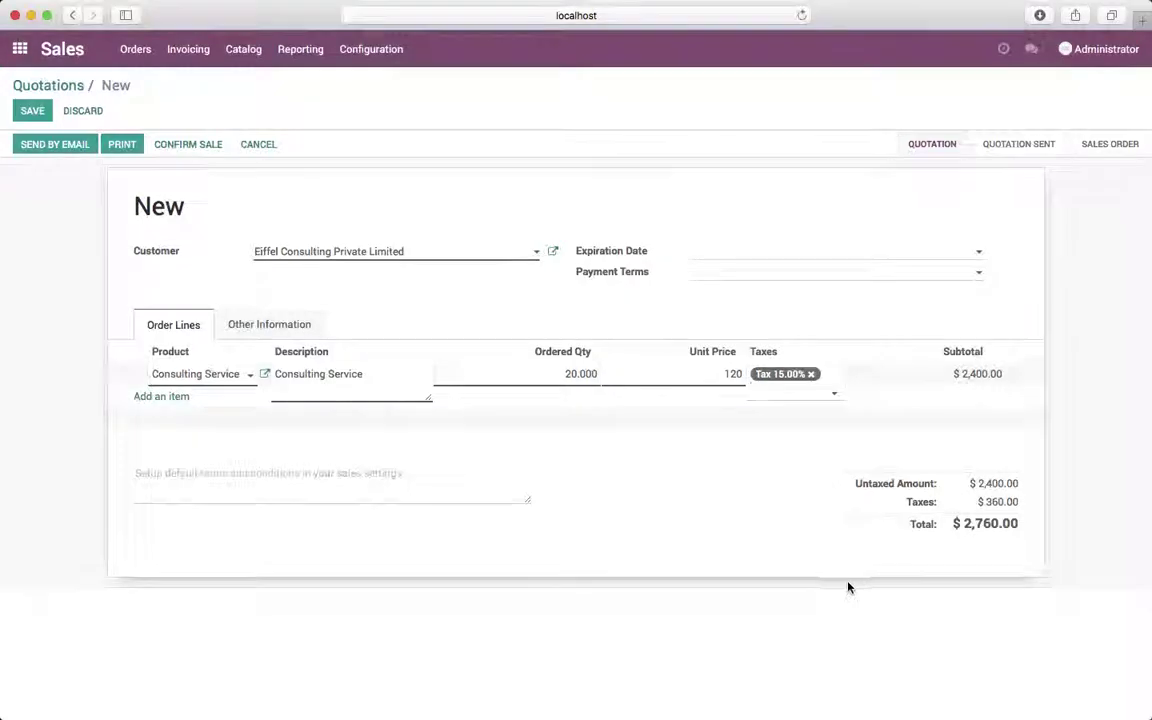
{"action": "left_click", "coordinate": [848, 586]}
Save the quotation as SO002 and confirm it as a sales order.
{"action": "left_click", "coordinate": [36, 112]}
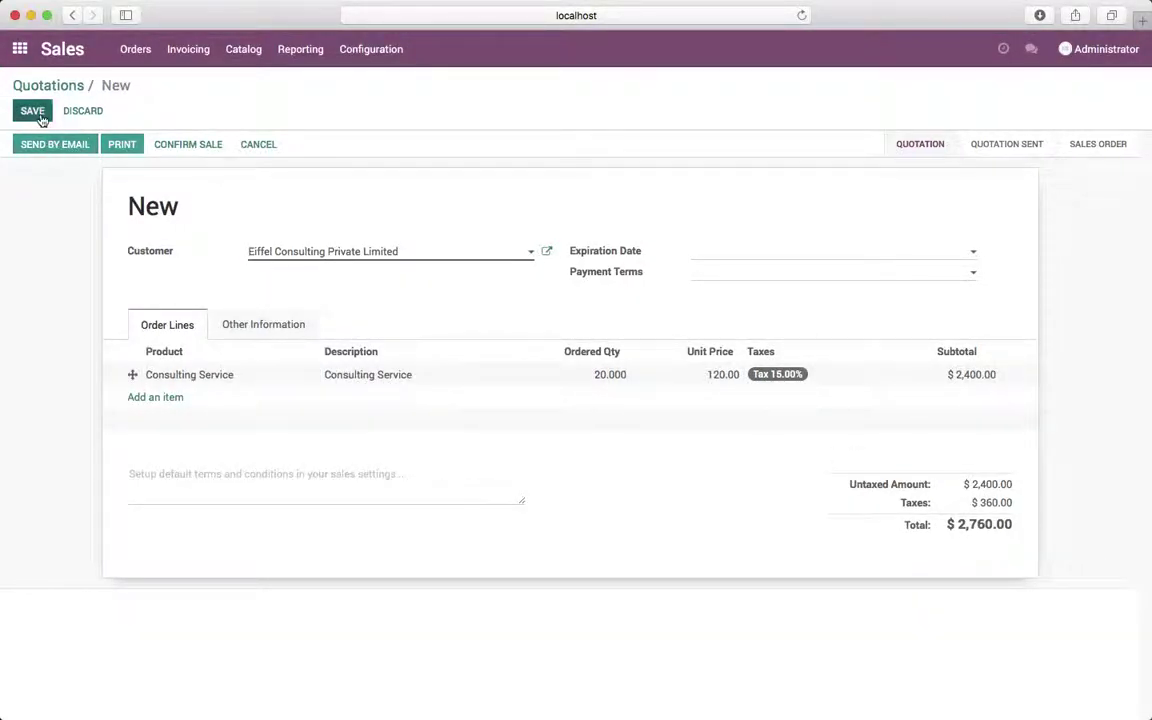
{"action": "left_click", "coordinate": [207, 150]}
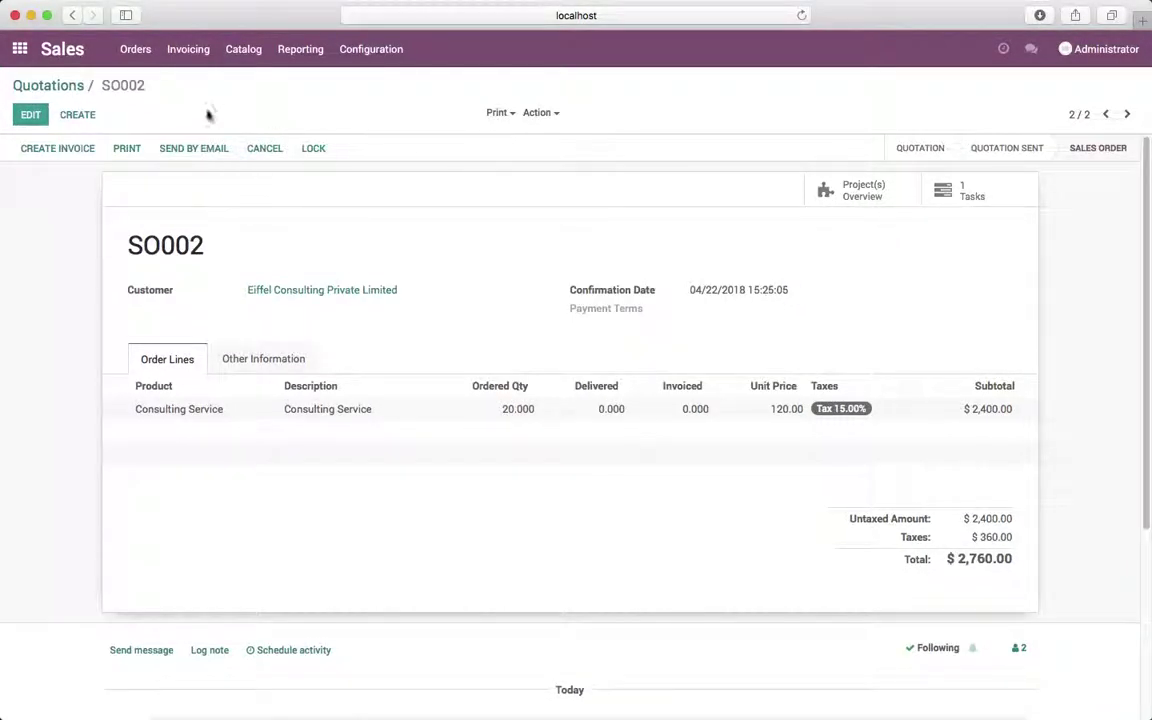
{"action": "left_click", "coordinate": [19, 58]}
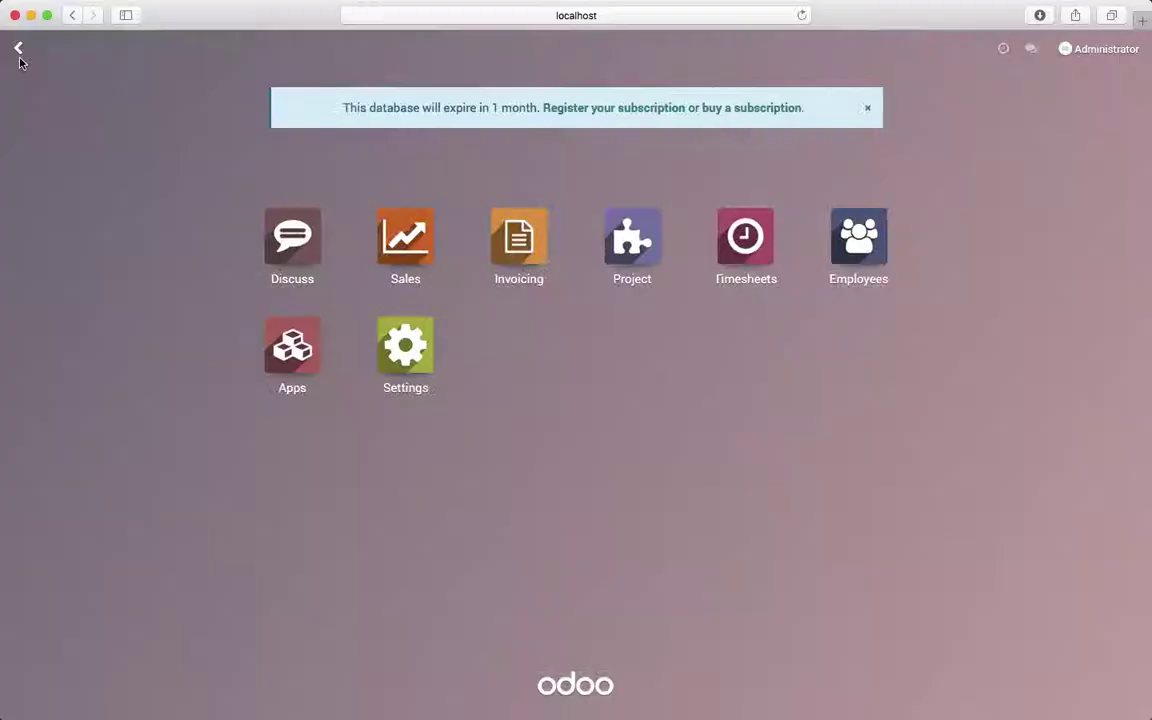
Set project SO002's privacy to Visible by following customers and save.
{"action": "left_click", "coordinate": [630, 255]}
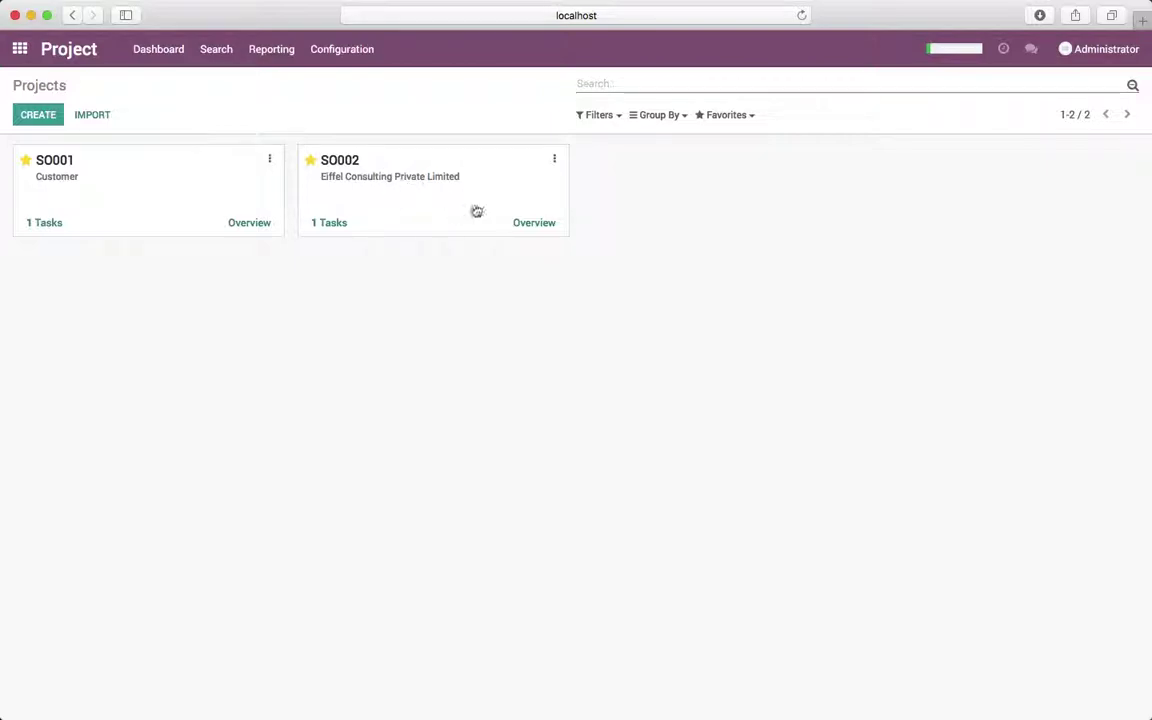
{"action": "left_click", "coordinate": [556, 164]}
{"action": "left_click", "coordinate": [542, 187]}
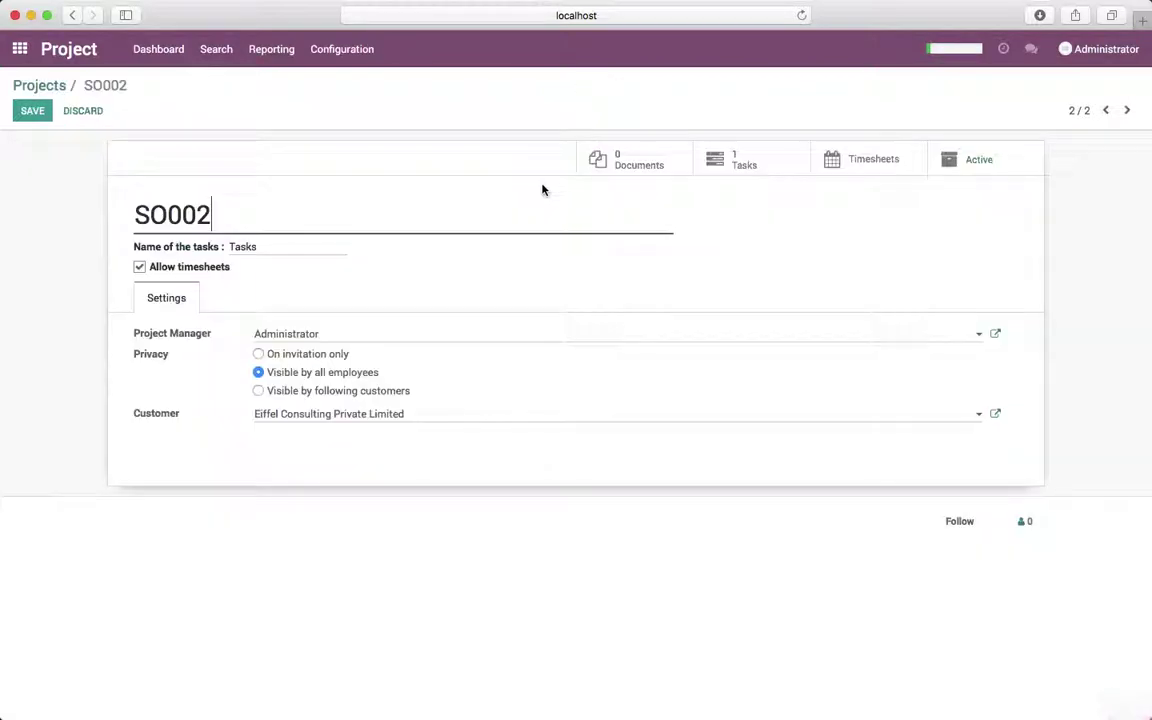
{"action": "left_click", "coordinate": [399, 391]}
{"action": "left_click", "coordinate": [33, 111]}
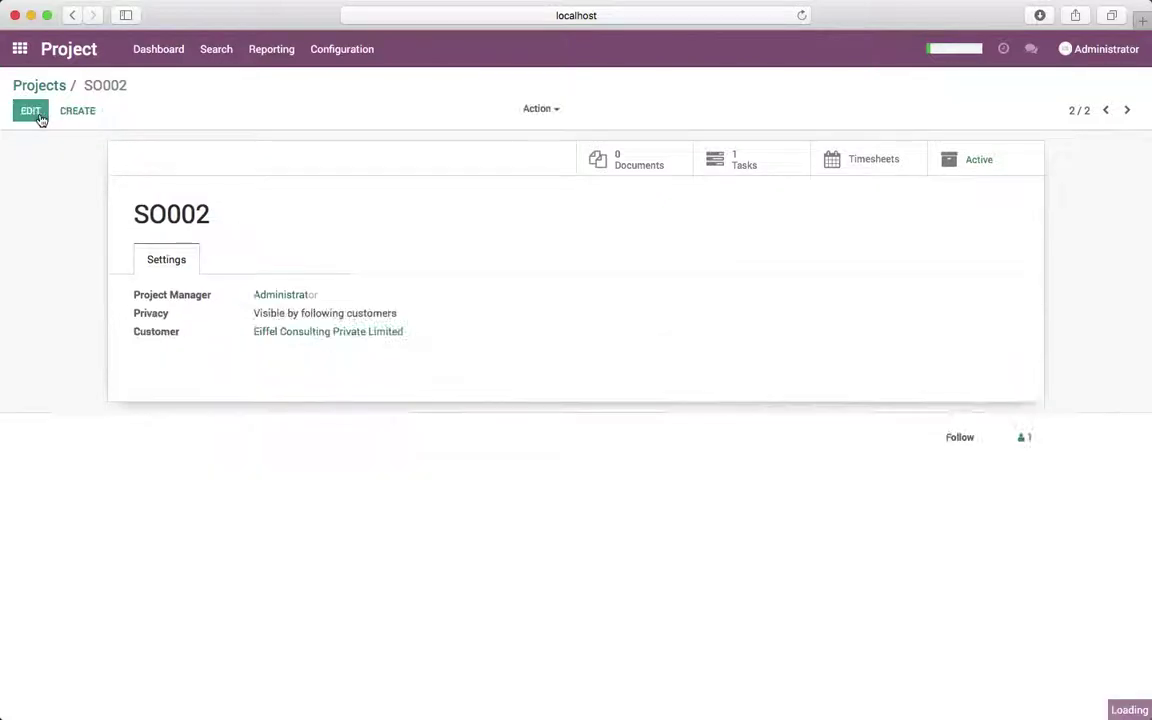
Check project SO002's followers, then return to the apps home screen.
{"action": "left_click", "coordinate": [1021, 438]}
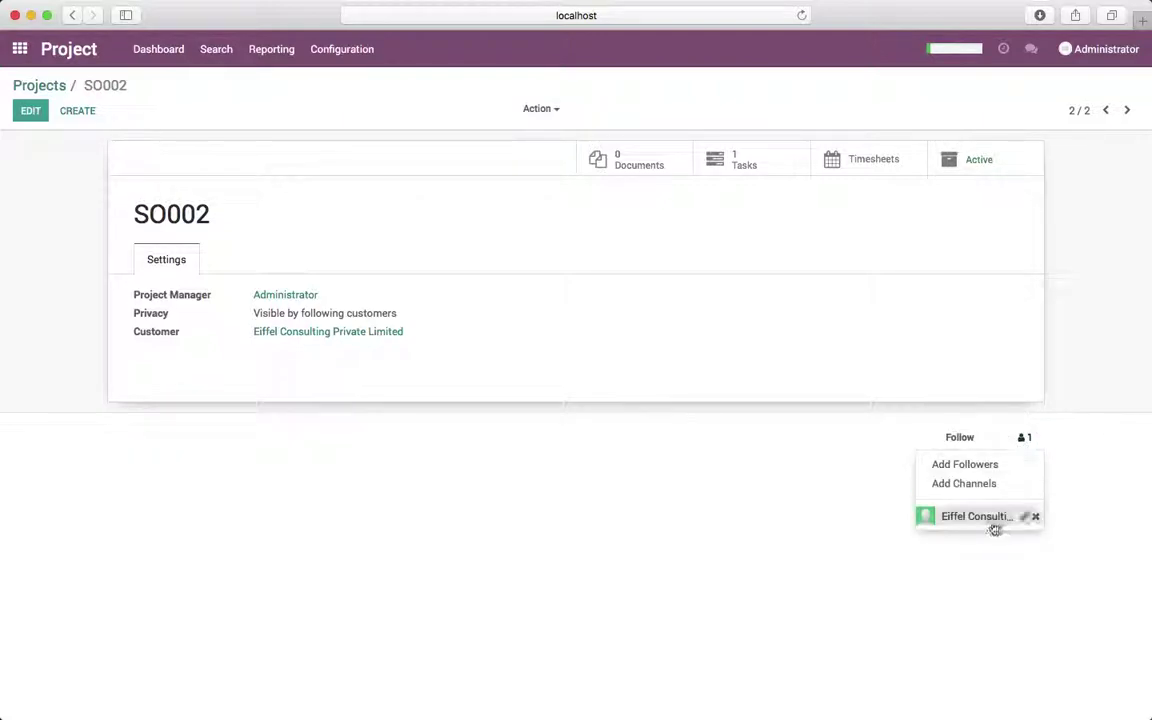
{"action": "left_click", "coordinate": [686, 390]}
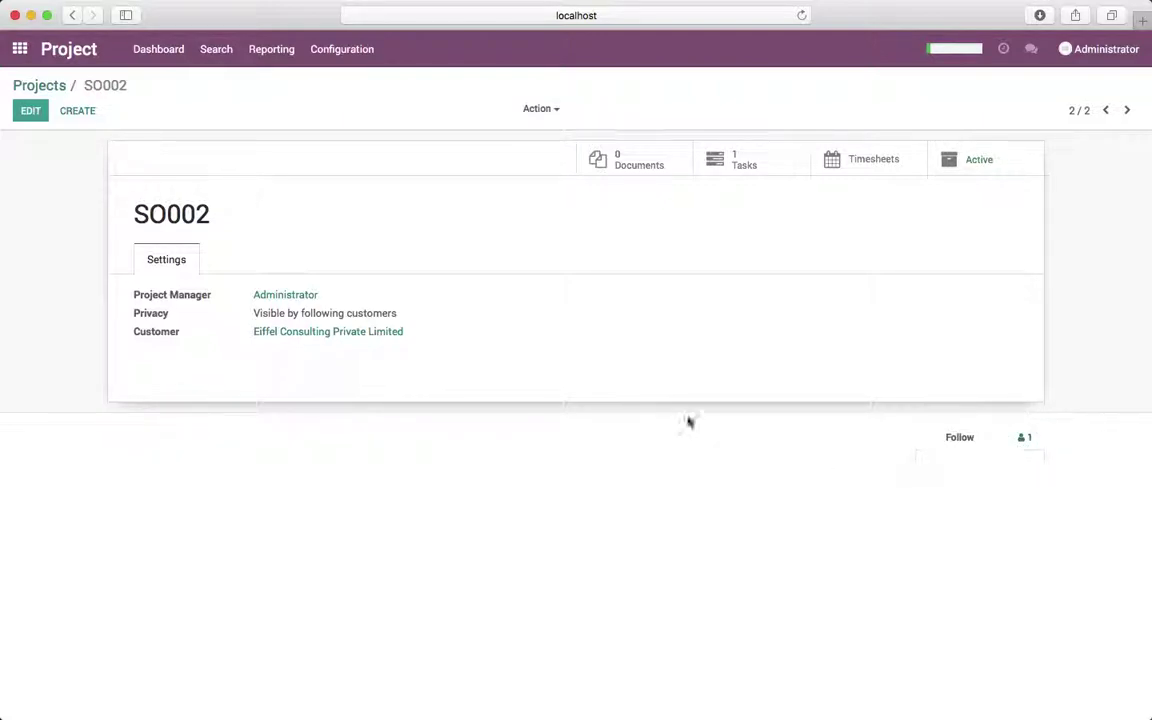
{"action": "left_click", "coordinate": [45, 86]}
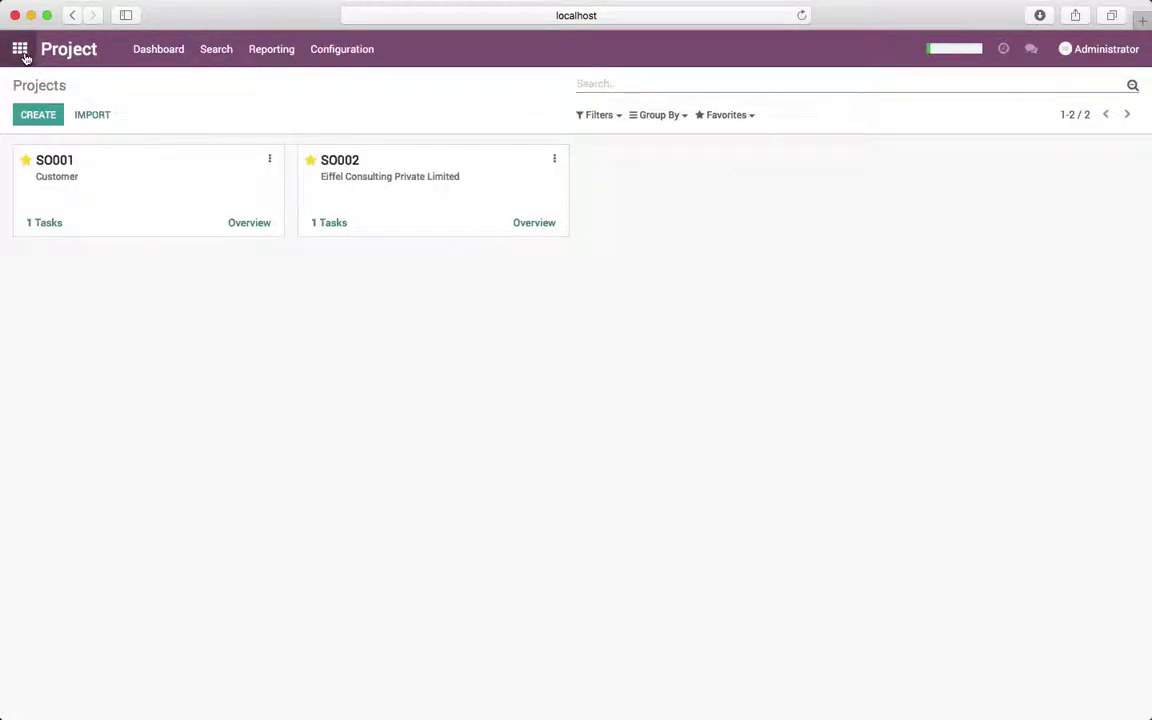
{"action": "left_click", "coordinate": [22, 52]}
Open the Eiffel Consulting Private Limited record from the Sales customers list.
{"action": "left_click", "coordinate": [415, 240]}
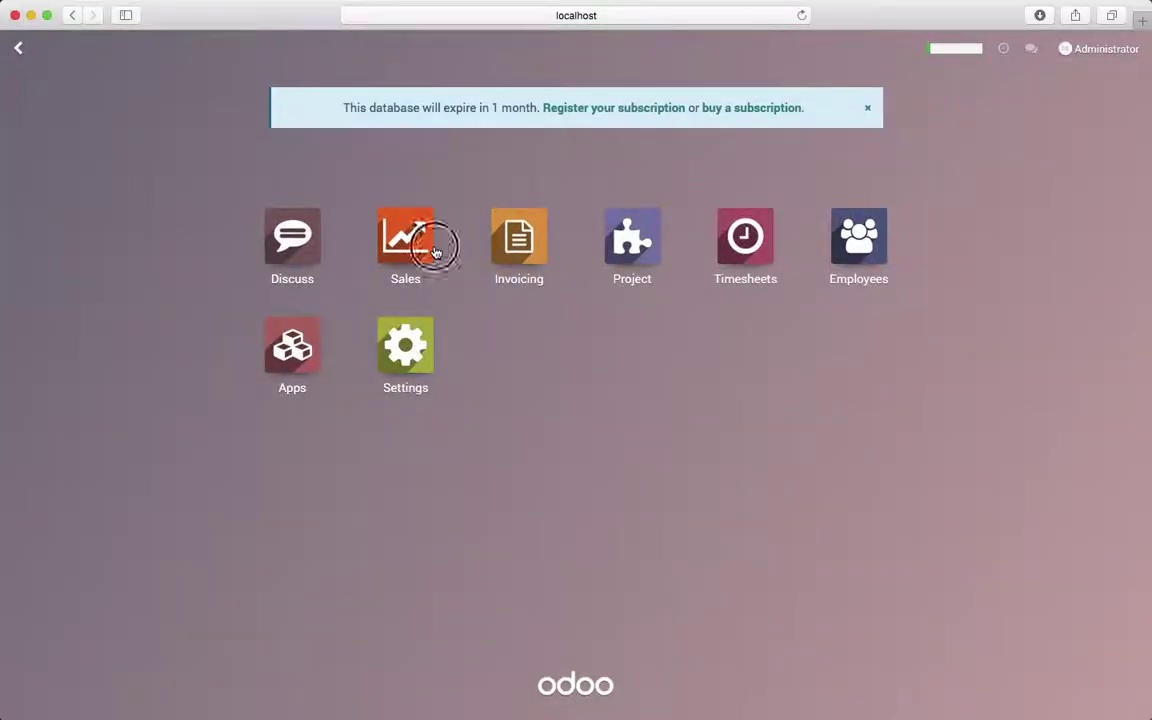
{"action": "left_click", "coordinate": [140, 50]}
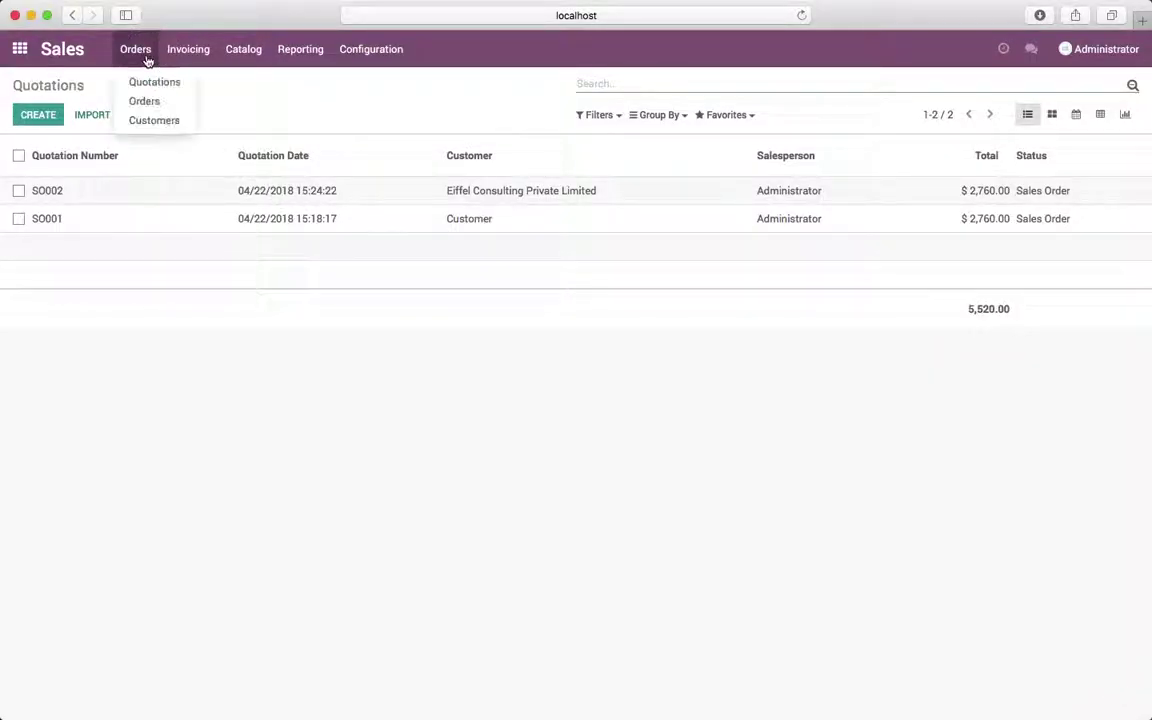
{"action": "left_click", "coordinate": [152, 118]}
{"action": "left_click", "coordinate": [422, 163]}
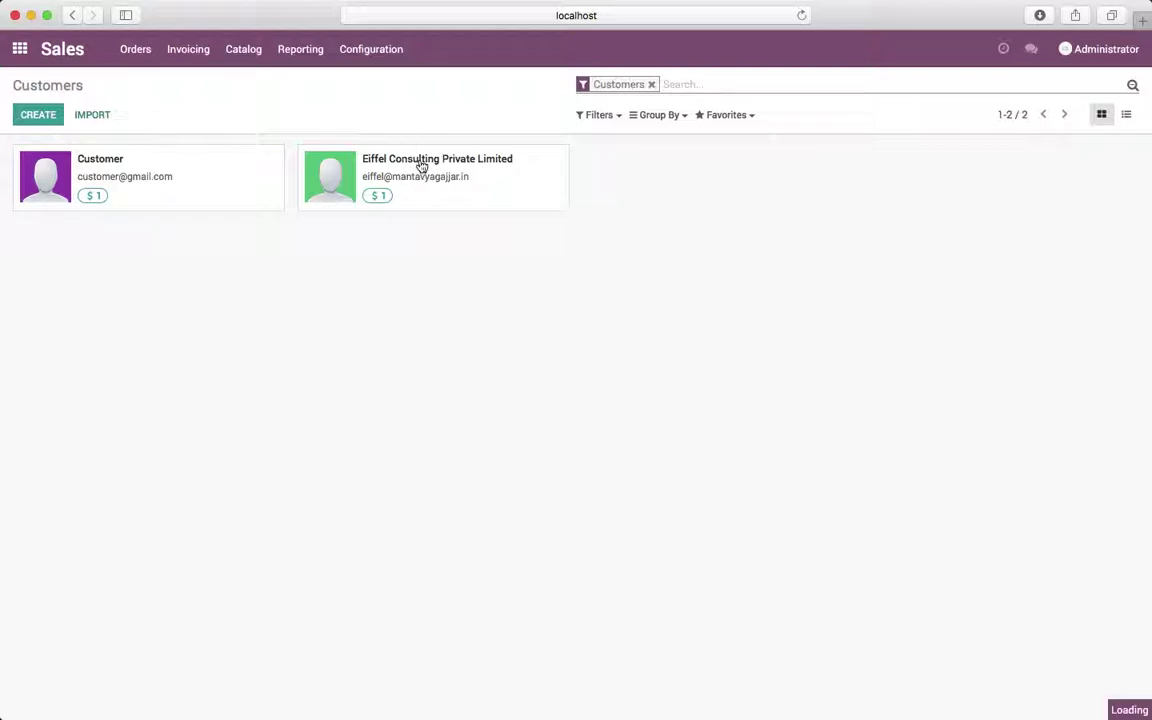
Start granting portal access to the customer with In Portal ticked.
{"action": "left_click", "coordinate": [556, 111]}
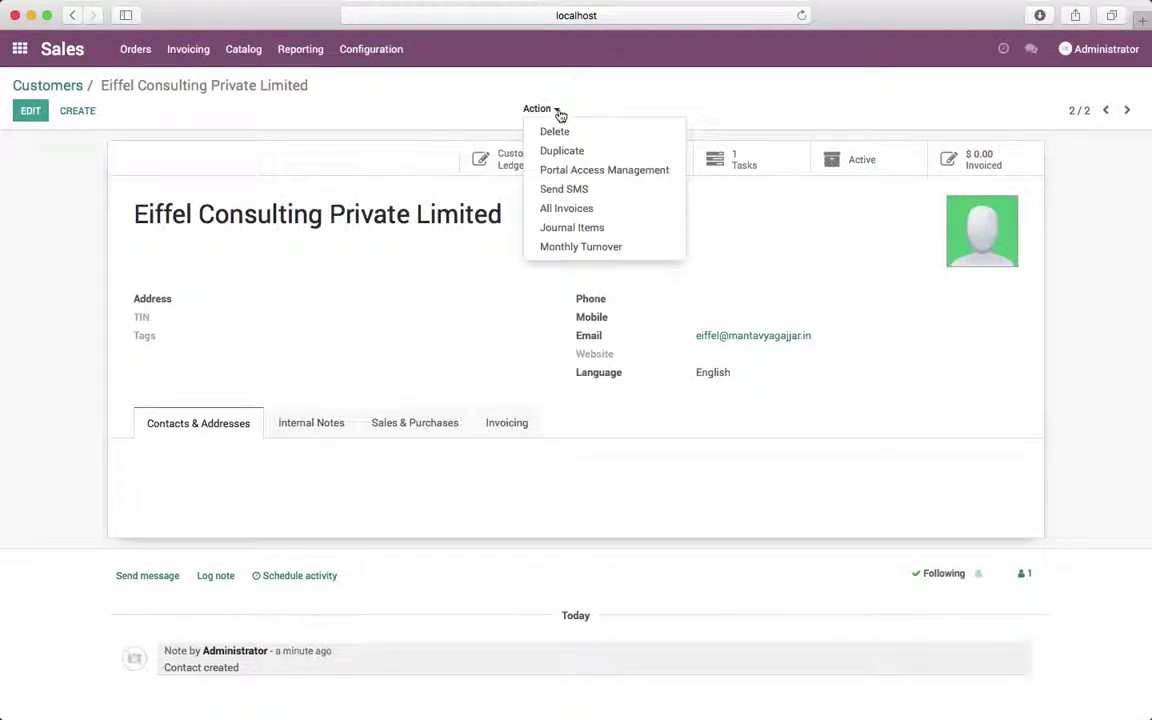
{"action": "left_click", "coordinate": [573, 172]}
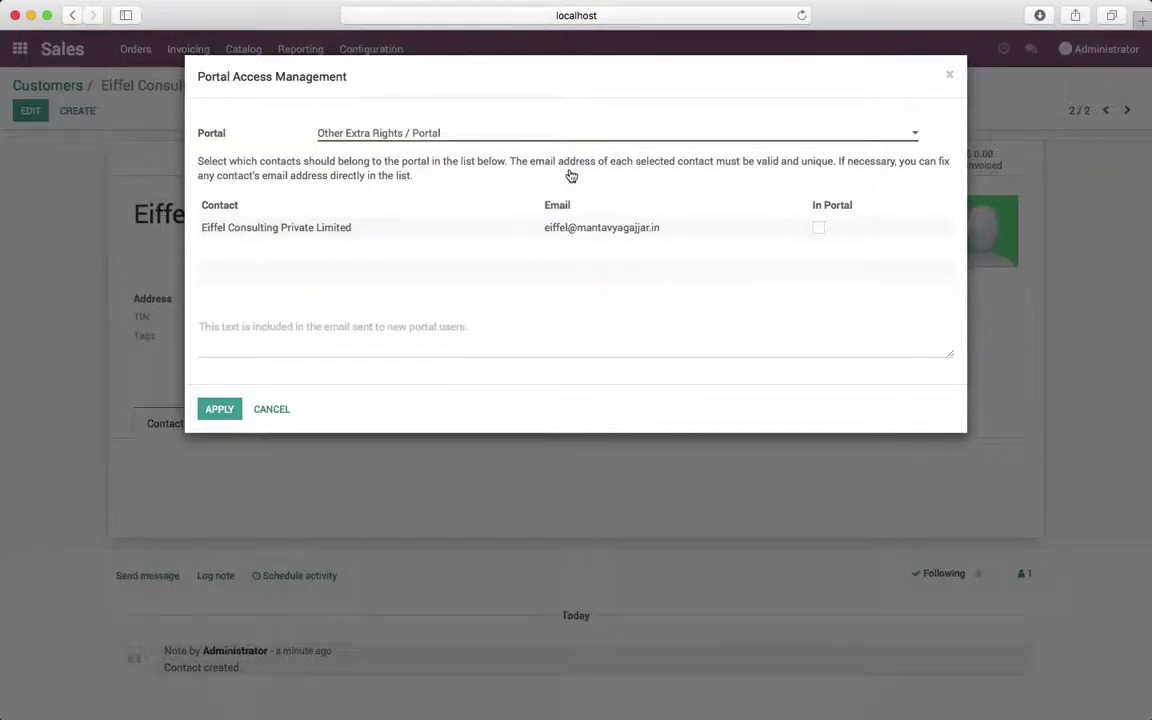
{"action": "left_click", "coordinate": [818, 228]}
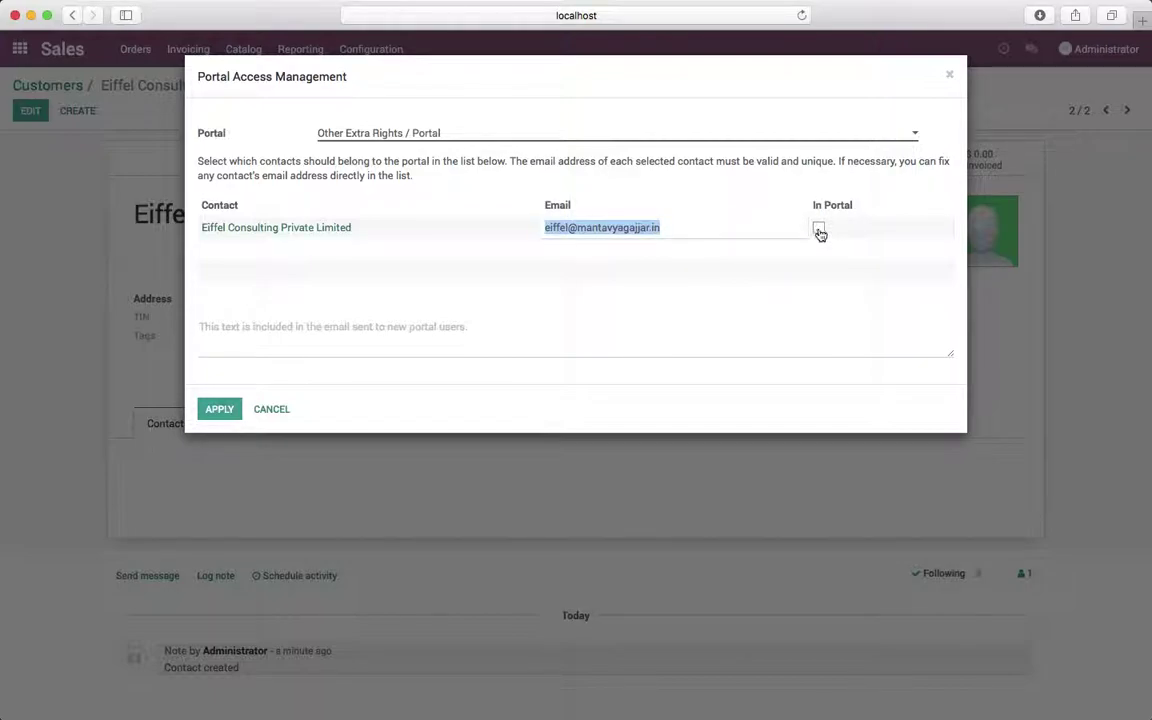
{"action": "left_click", "coordinate": [570, 263]}
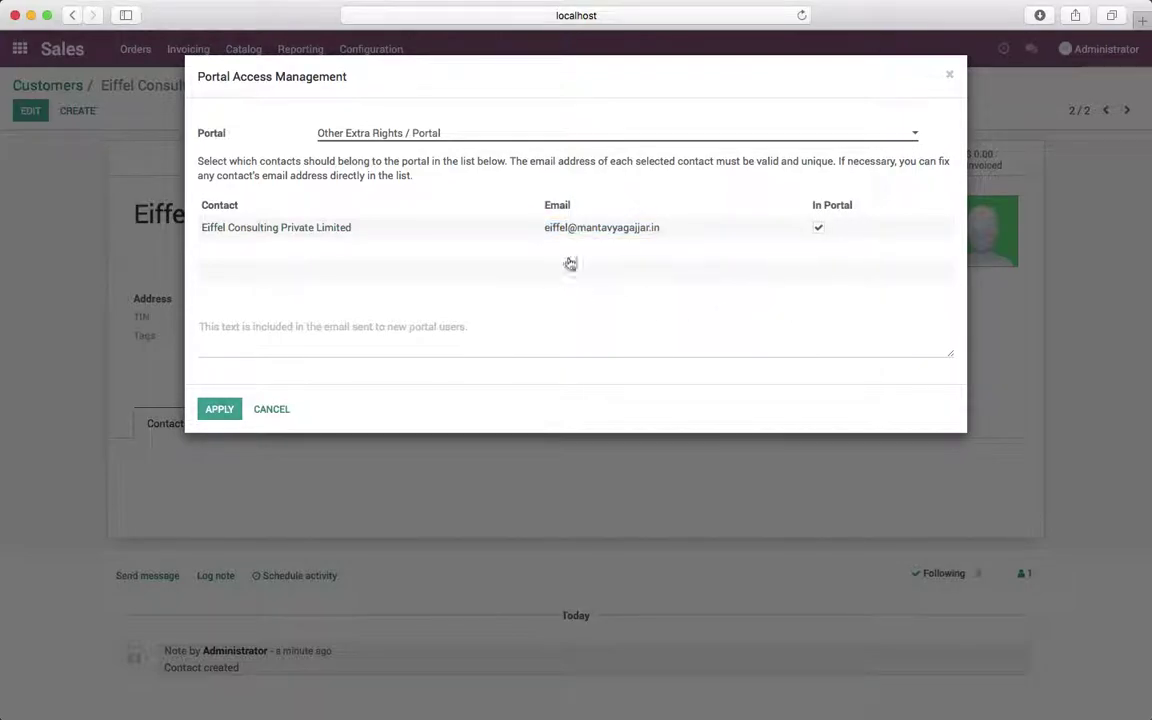
Apply portal access with the invitation note 'customer can signup through email'.
{"action": "left_click", "coordinate": [466, 328]}
{"action": "type", "text": "cus"}
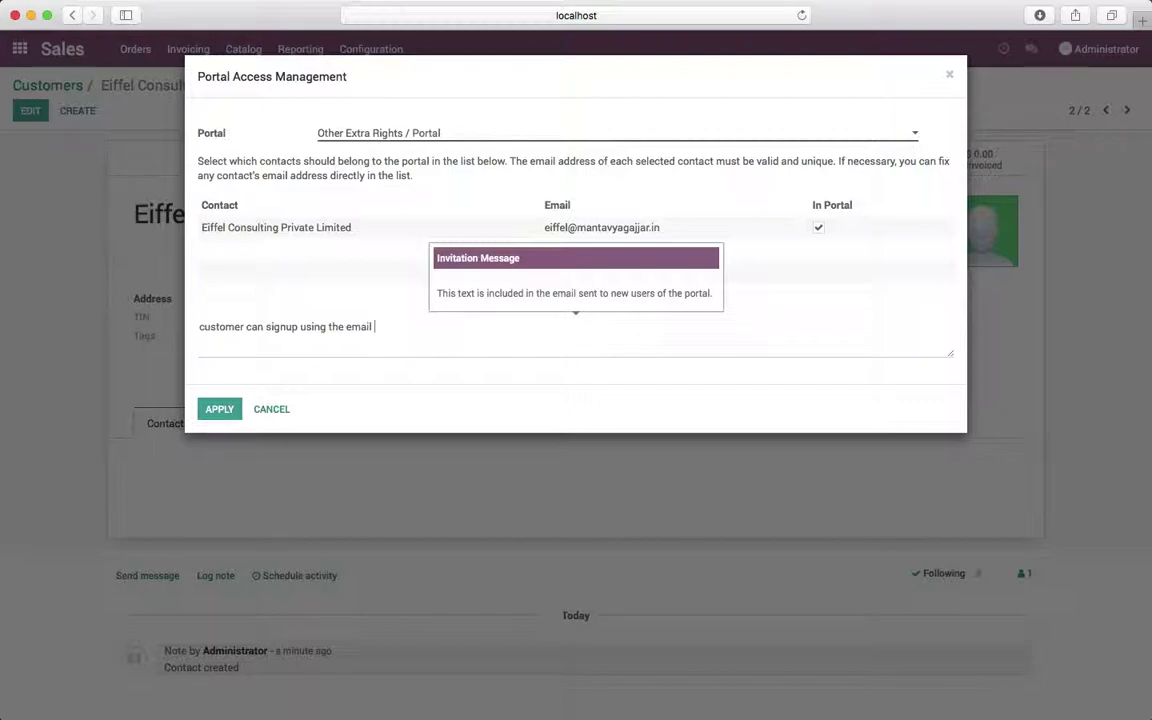
{"action": "left_click", "coordinate": [464, 400]}
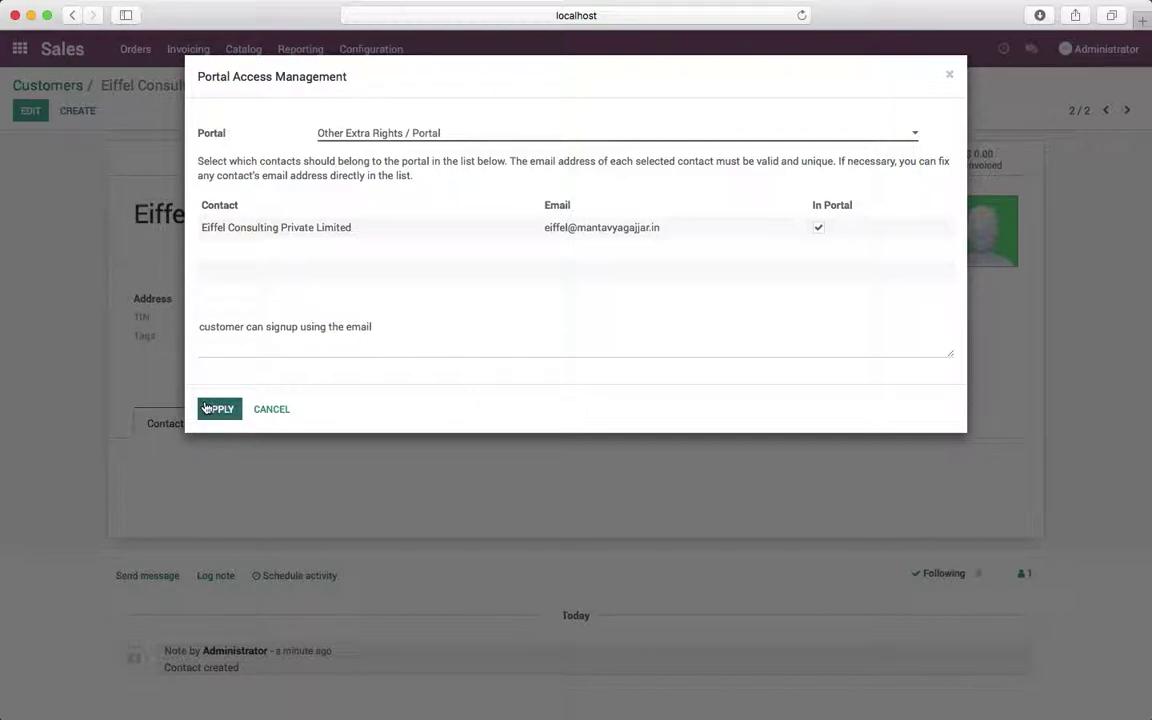
{"action": "double_click", "coordinate": [303, 330]}
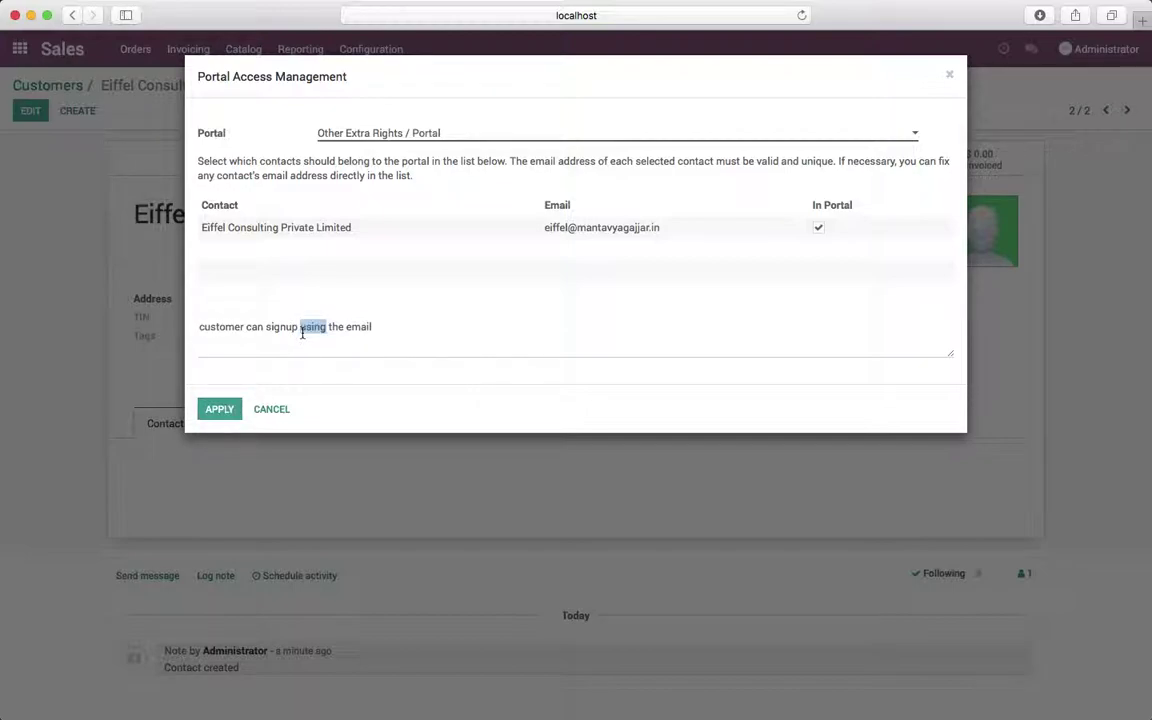
{"action": "type", "text": "through"}
{"action": "left_click", "coordinate": [467, 350]}
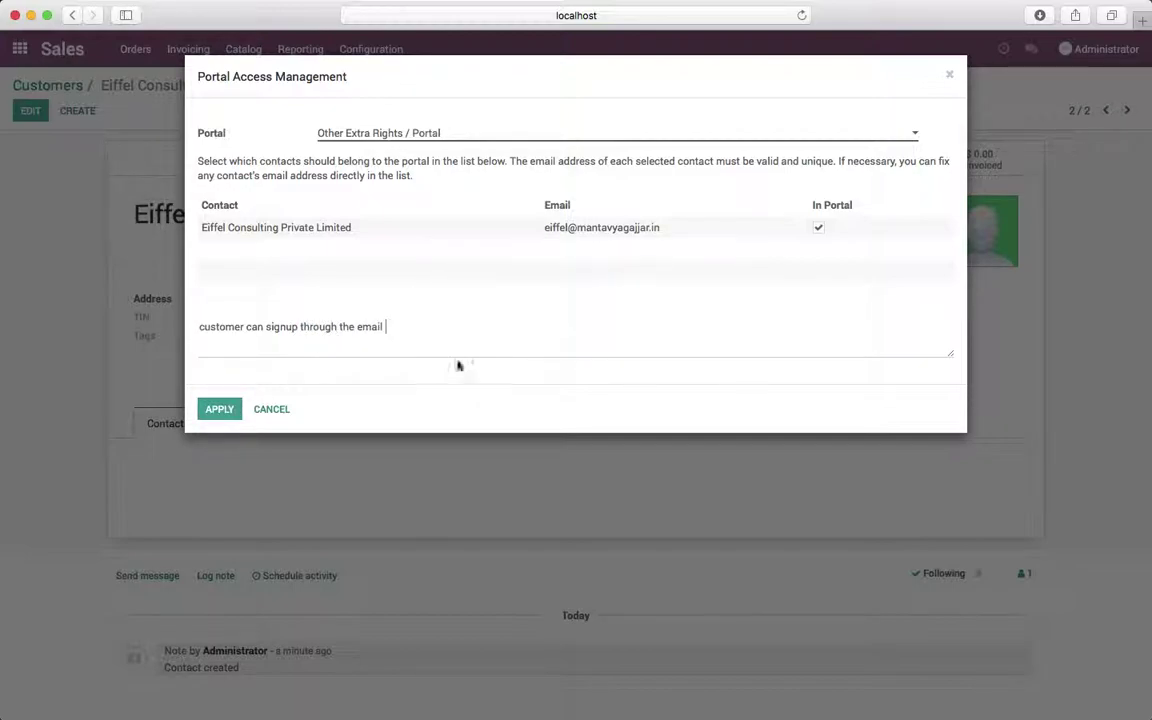
{"action": "key", "text": "super+Up"}
{"action": "key", "text": "alt+shift+Right"}
{"action": "double_click", "coordinate": [345, 322]}
{"action": "key", "text": "BackSpace"}
{"action": "left_click", "coordinate": [219, 409]}
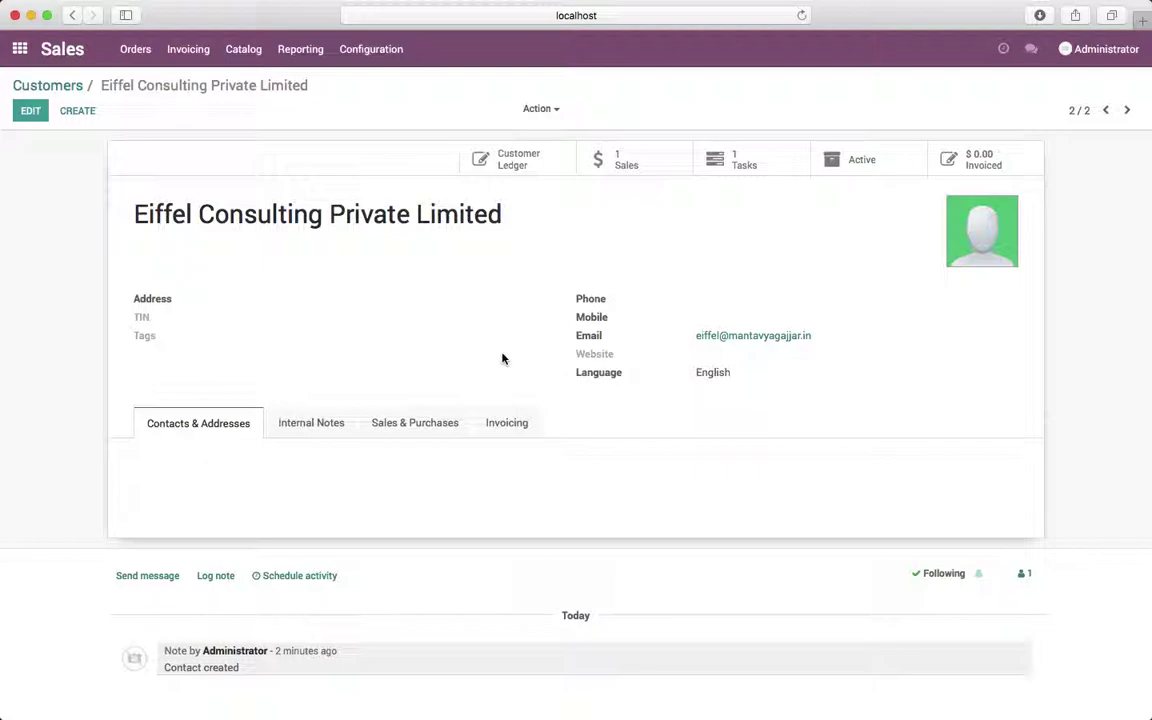
{"action": "left_click", "coordinate": [19, 48]}
Open the Eiffel Consulting Private Limited user from Settings' user list with the Internal Users filter removed.
{"action": "left_click", "coordinate": [368, 312]}
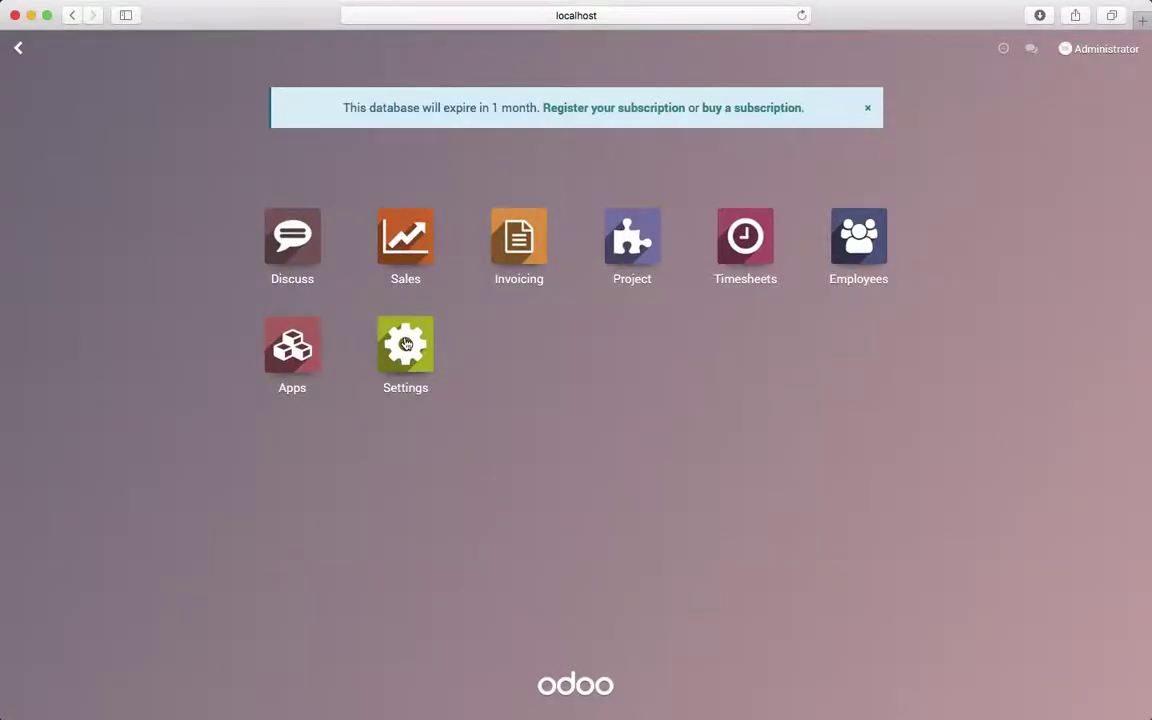
{"action": "left_click", "coordinate": [708, 181]}
{"action": "left_click", "coordinate": [666, 85]}
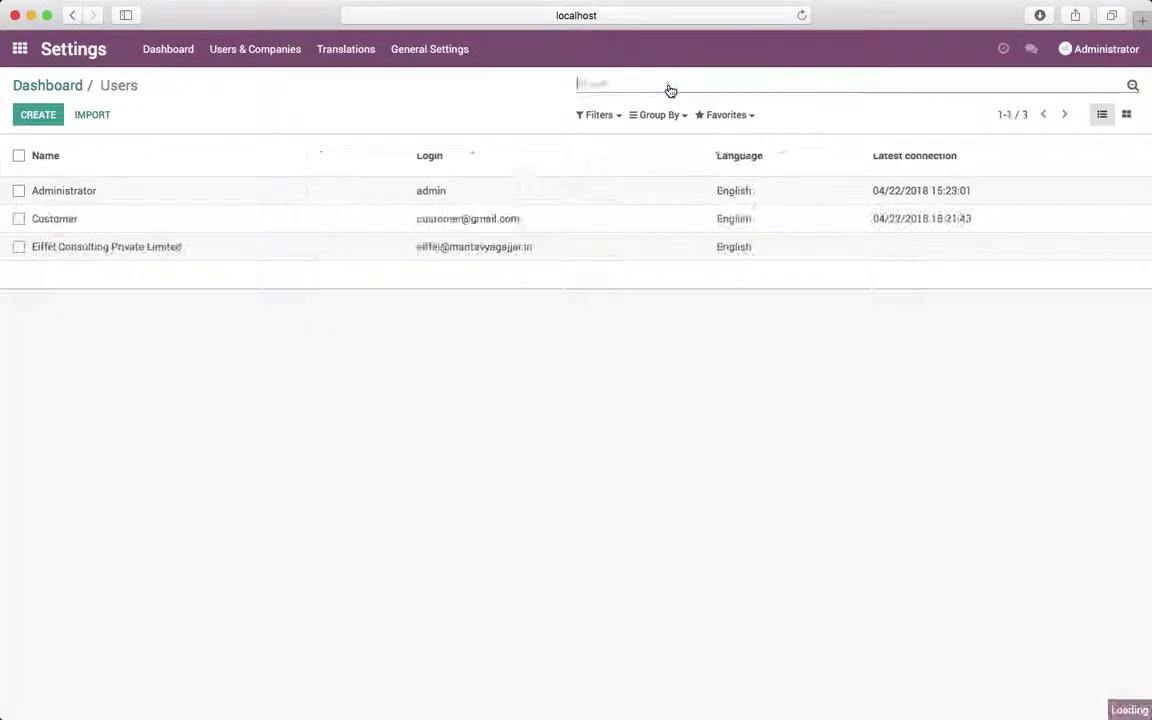
{"action": "left_click", "coordinate": [470, 254]}
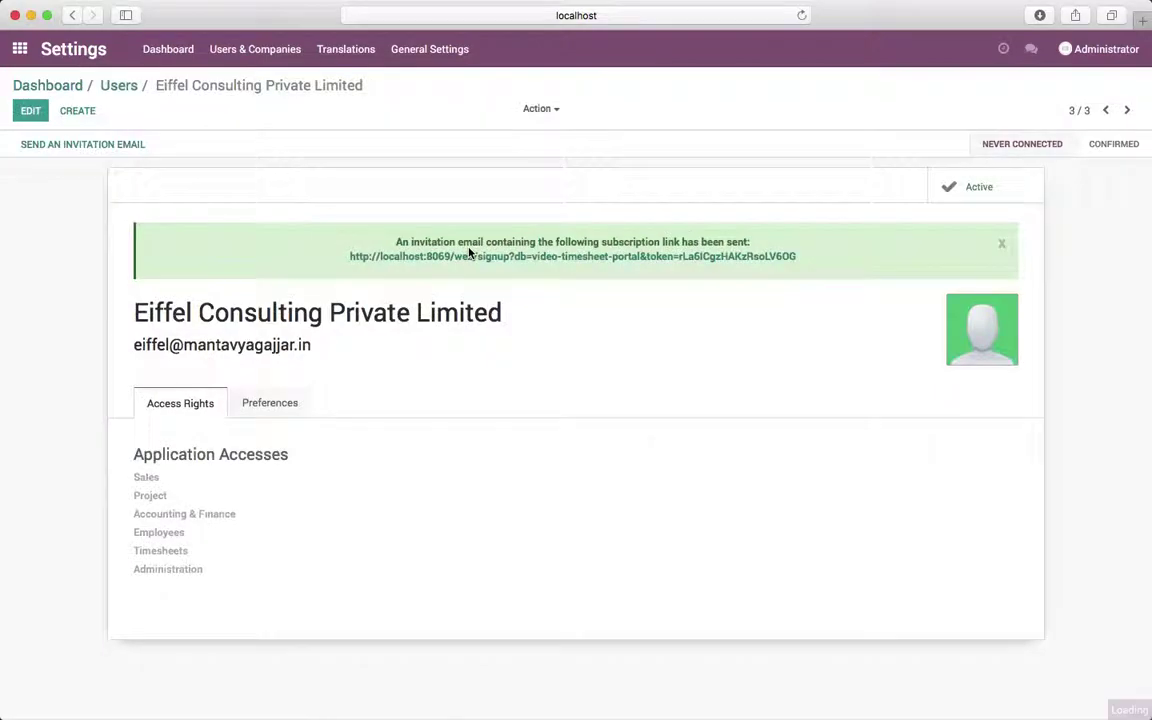
Copy the user's signup invitation link for use in the other browser.
{"action": "right_click", "coordinate": [442, 257]}
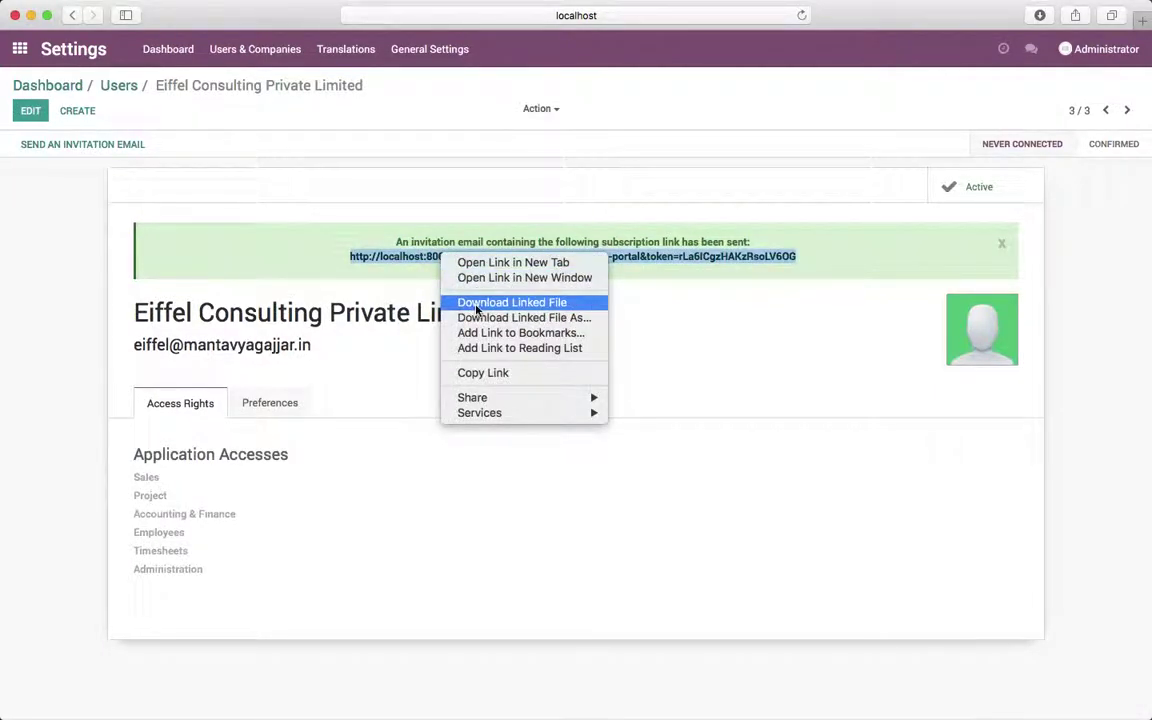
{"action": "left_click", "coordinate": [488, 373]}
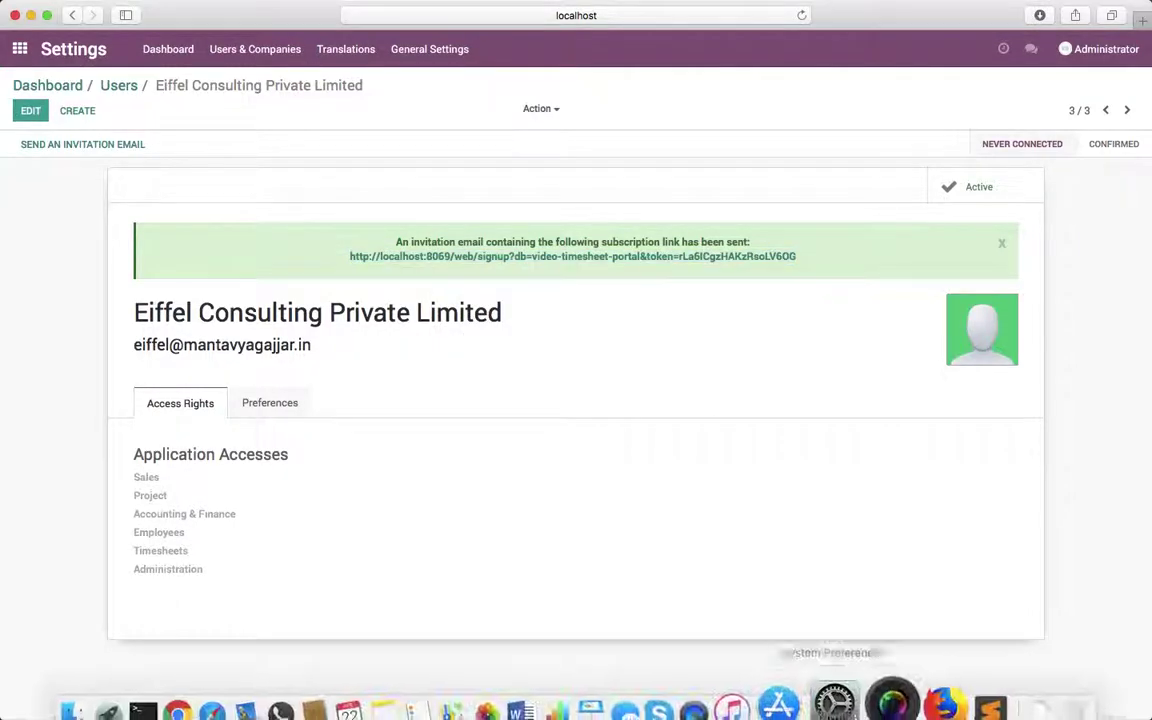
{"action": "left_click", "coordinate": [940, 708]}
{"action": "left_click", "coordinate": [424, 42]}
Load the copied signup link in Firefox and sign up with a new password.
{"action": "key", "text": "super+v"}
{"action": "key", "text": "Return"}
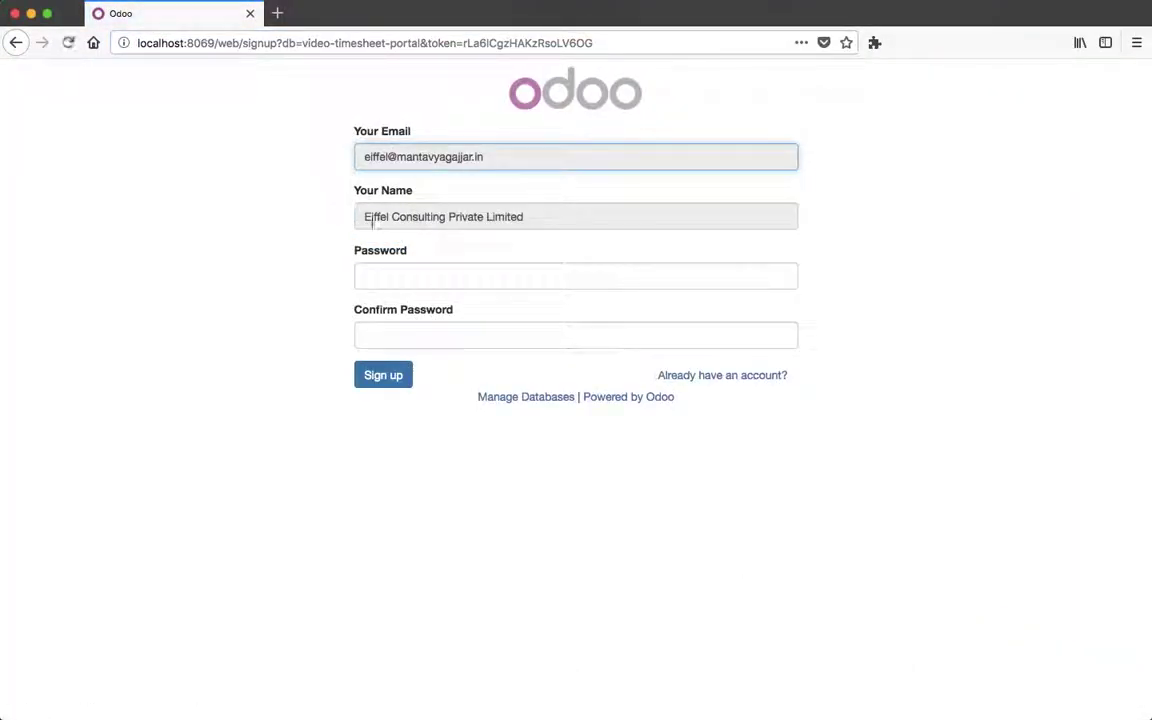
{"action": "left_click", "coordinate": [450, 275]}
{"action": "type", "text": "ad"}
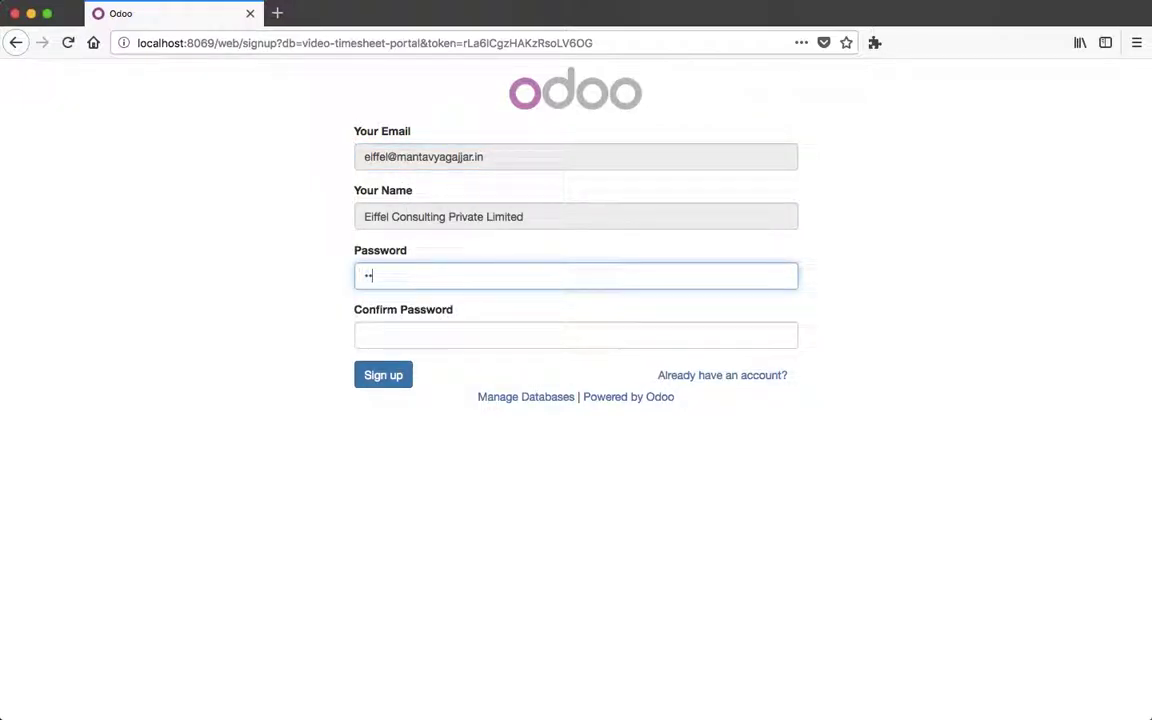
{"action": "type", "text": "a"}
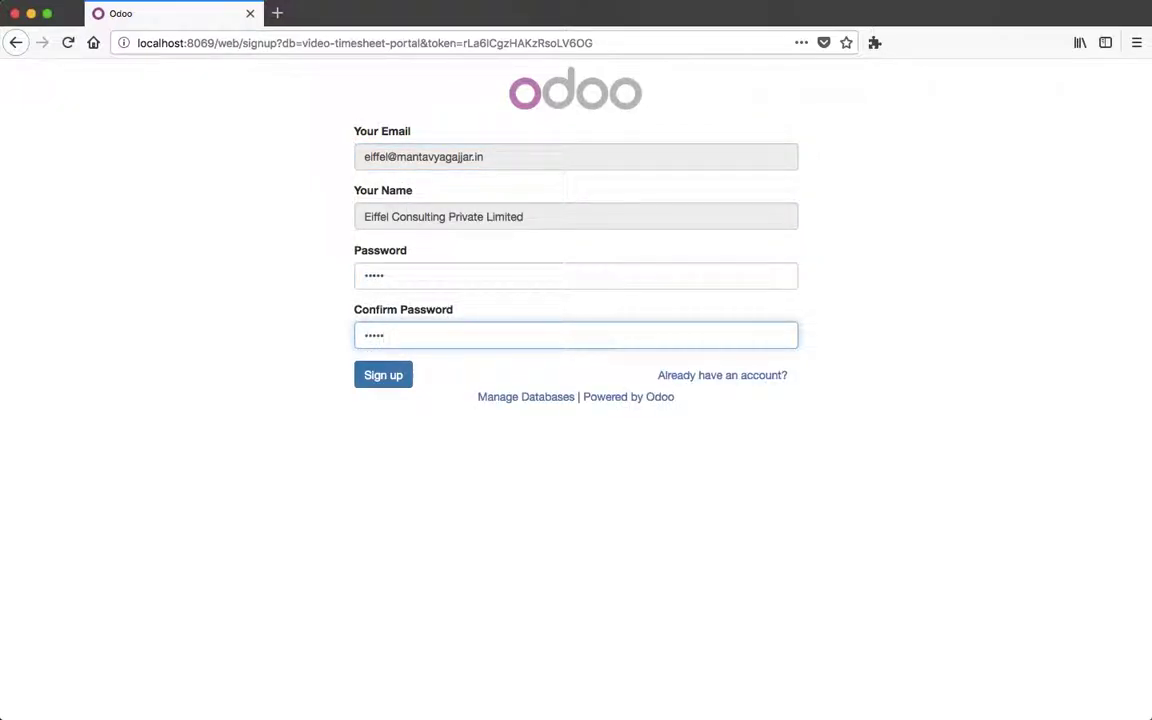
{"action": "left_click", "coordinate": [400, 377]}
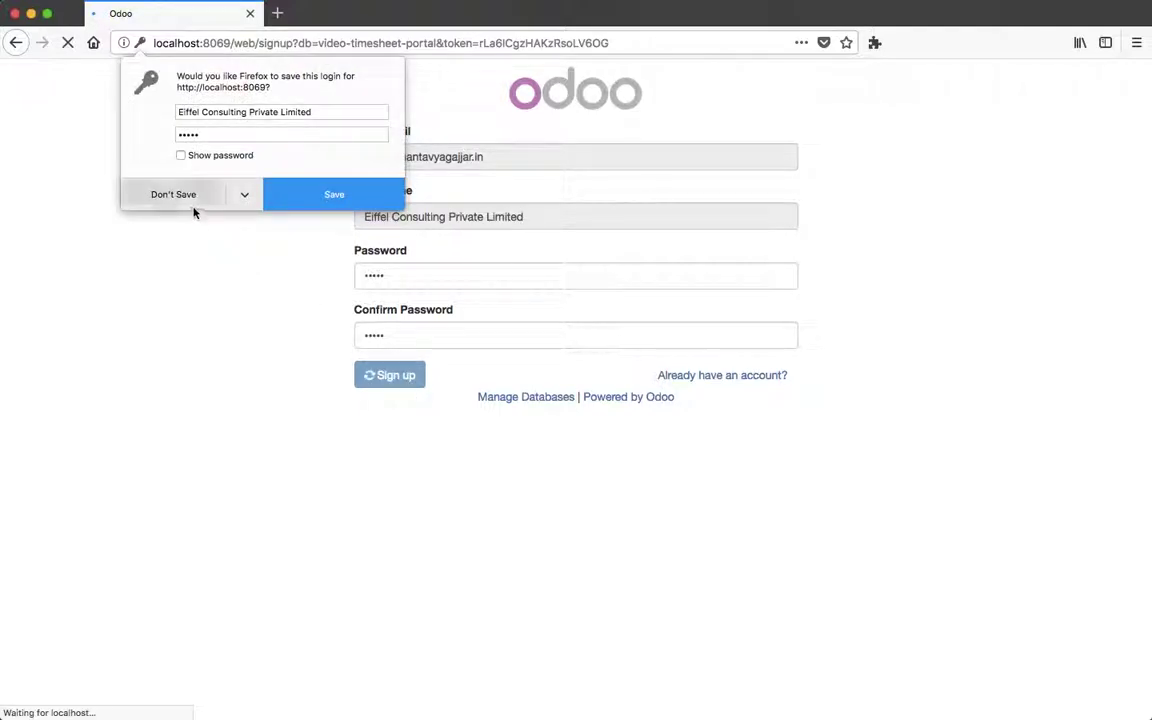
{"action": "left_click", "coordinate": [330, 192]}
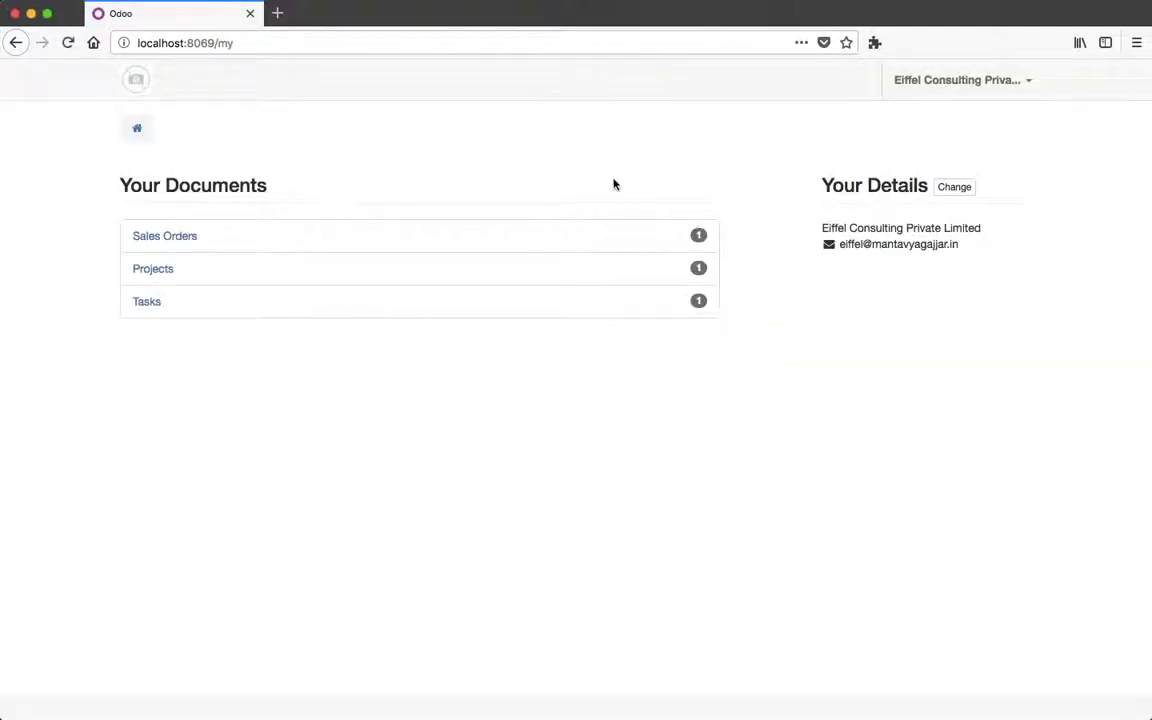
As the portal customer, open task SO002:Consulting Service under project SO002, then return to Safari.
{"action": "left_click", "coordinate": [155, 269]}
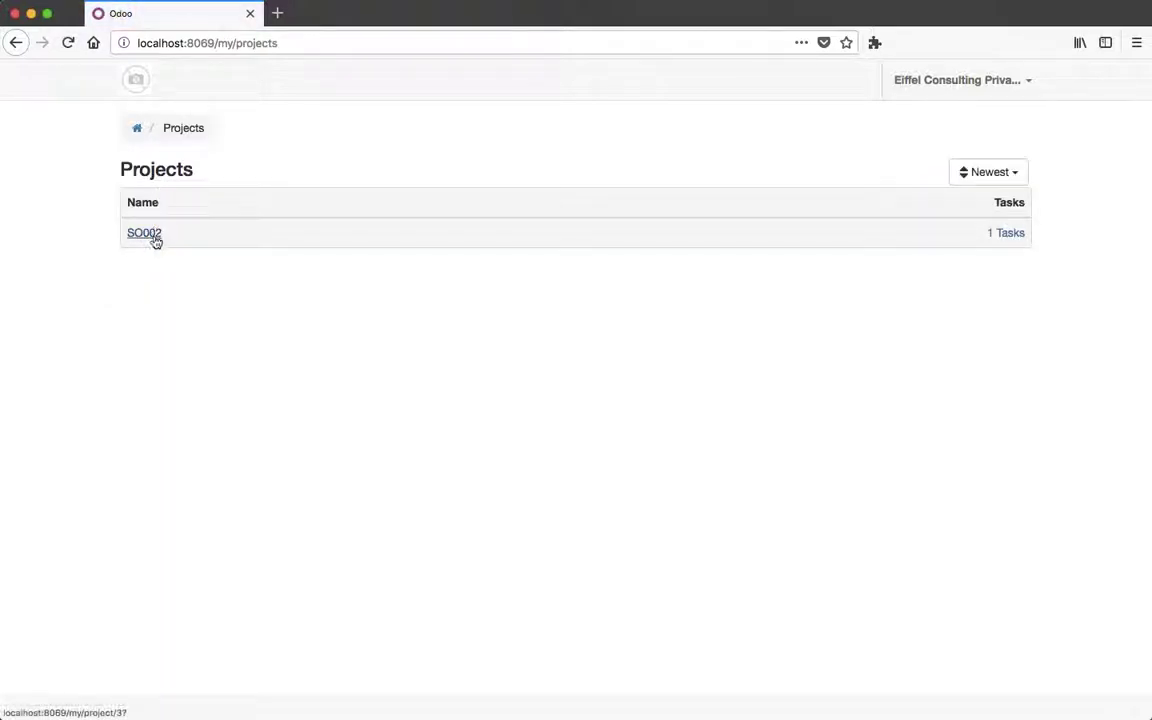
{"action": "left_click", "coordinate": [155, 238]}
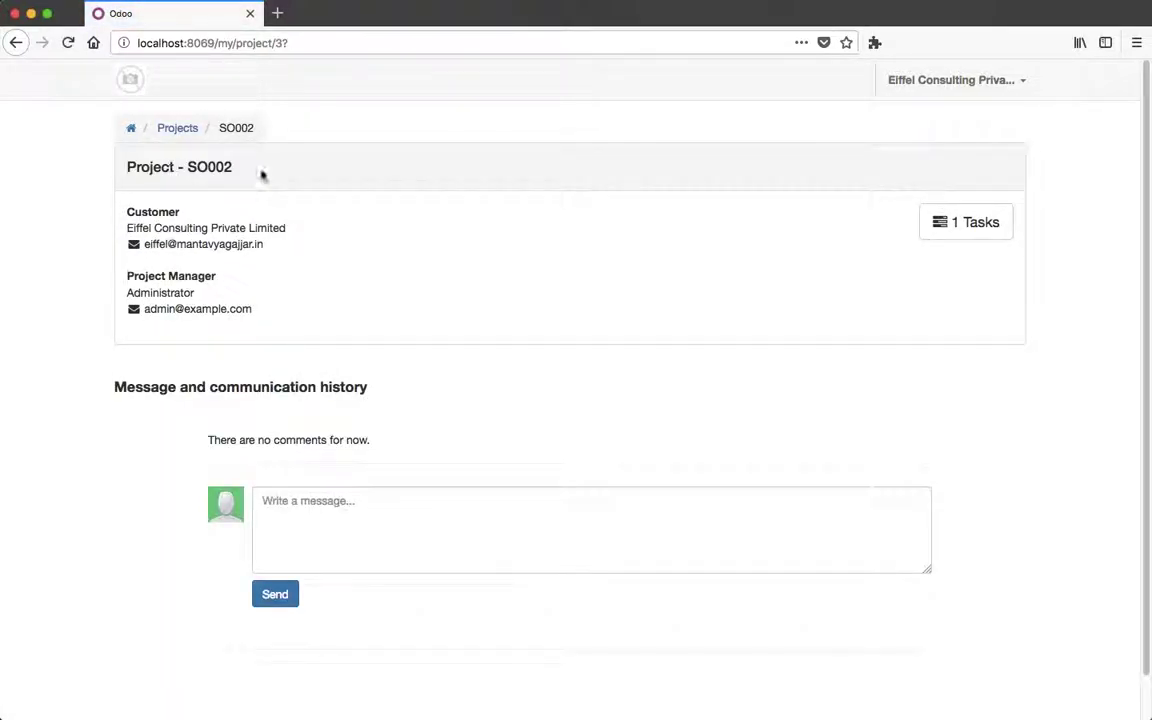
{"action": "left_click", "coordinate": [976, 226]}
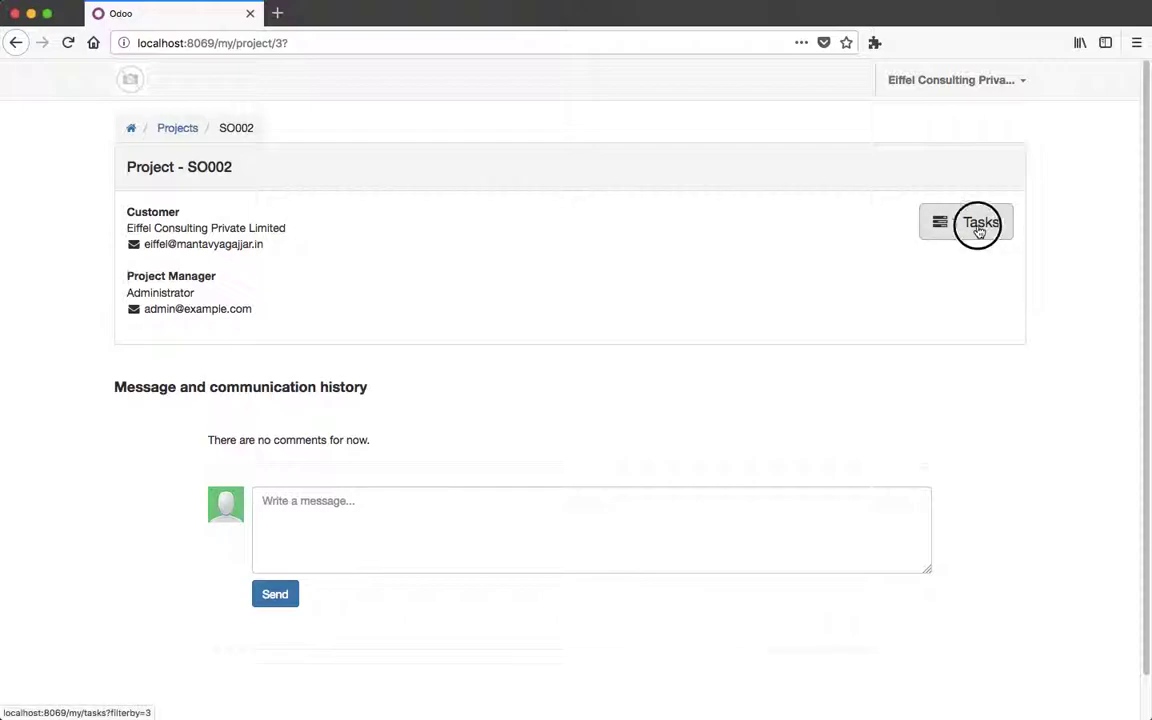
{"action": "left_click", "coordinate": [215, 236]}
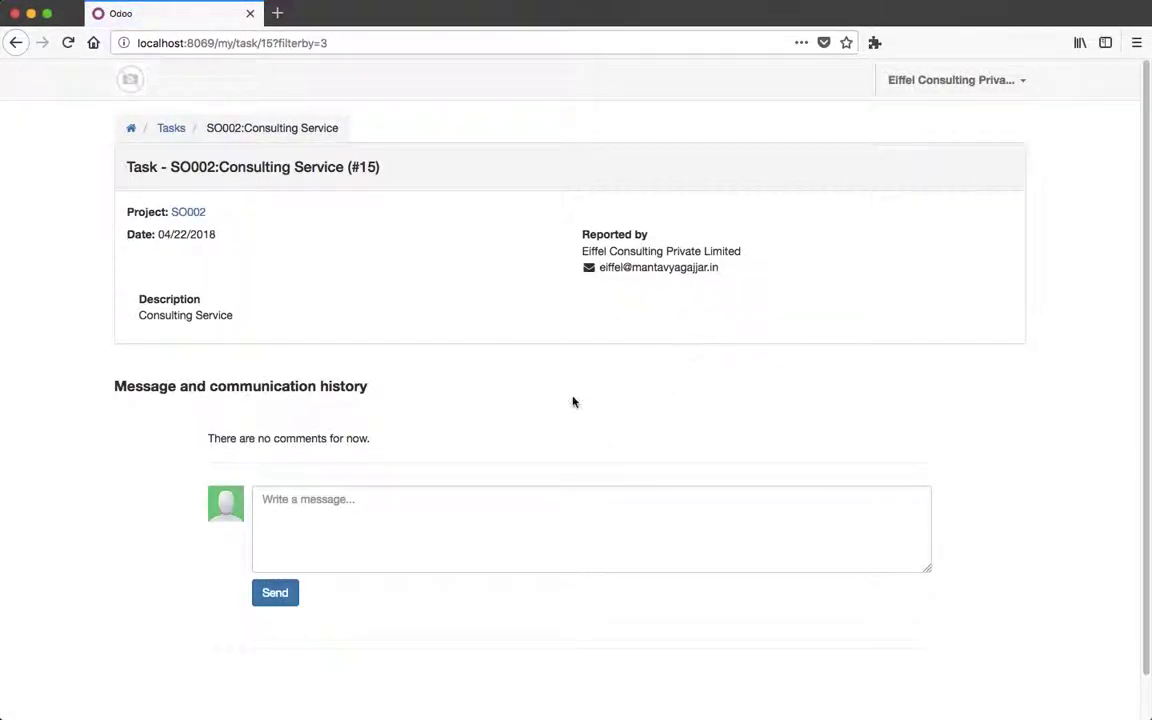
{"action": "key", "text": "super+Tab"}
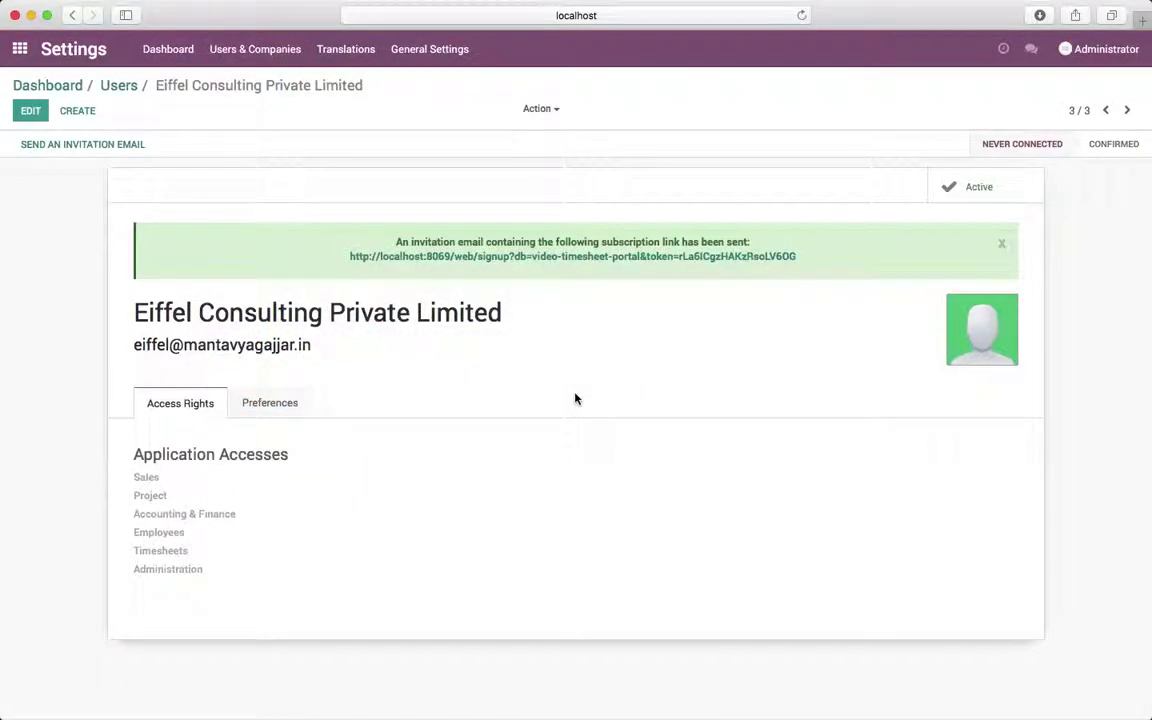
Edit task SO002:Consulting Service in the Project app and add a new timesheet line.
{"action": "left_click", "coordinate": [19, 48]}
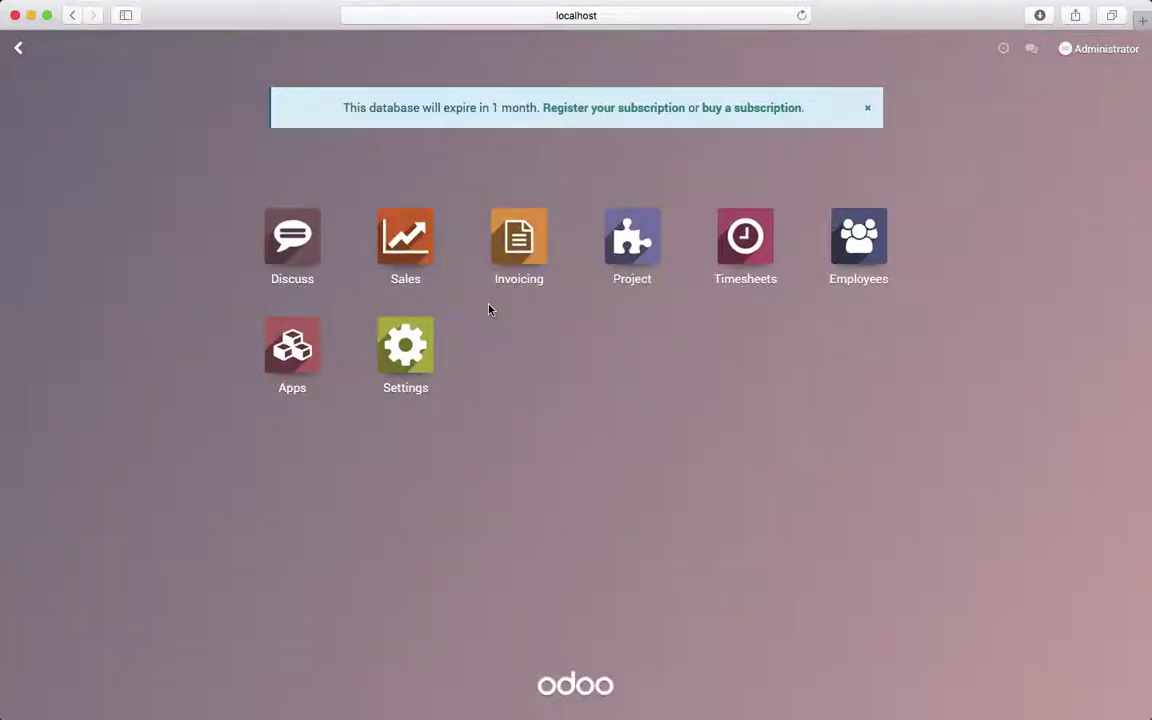
{"action": "left_click", "coordinate": [634, 254]}
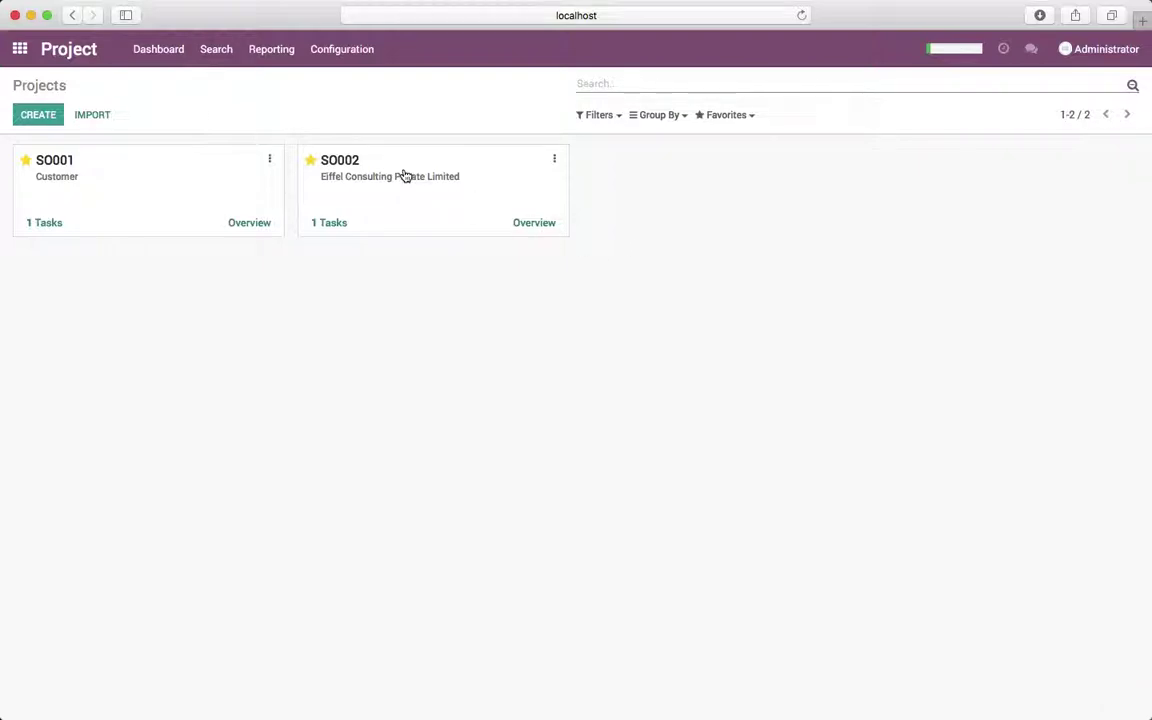
{"action": "left_click", "coordinate": [405, 176]}
{"action": "left_click", "coordinate": [117, 218]}
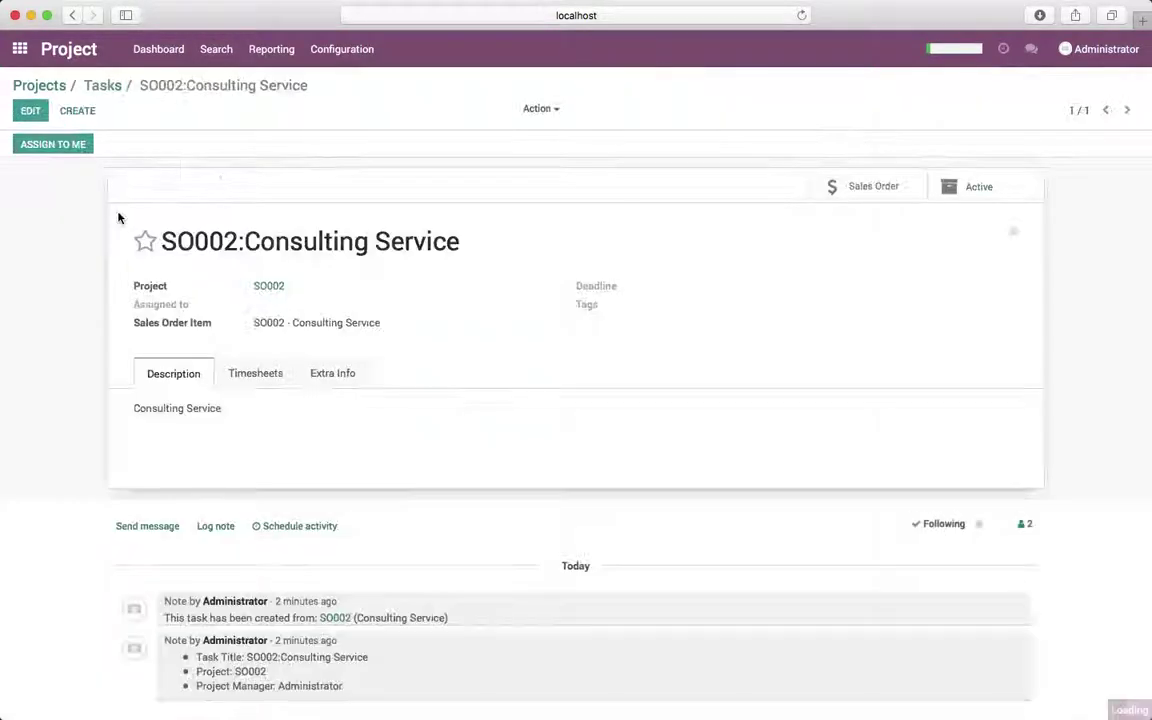
{"action": "left_click", "coordinate": [30, 110]}
{"action": "left_click", "coordinate": [250, 386]}
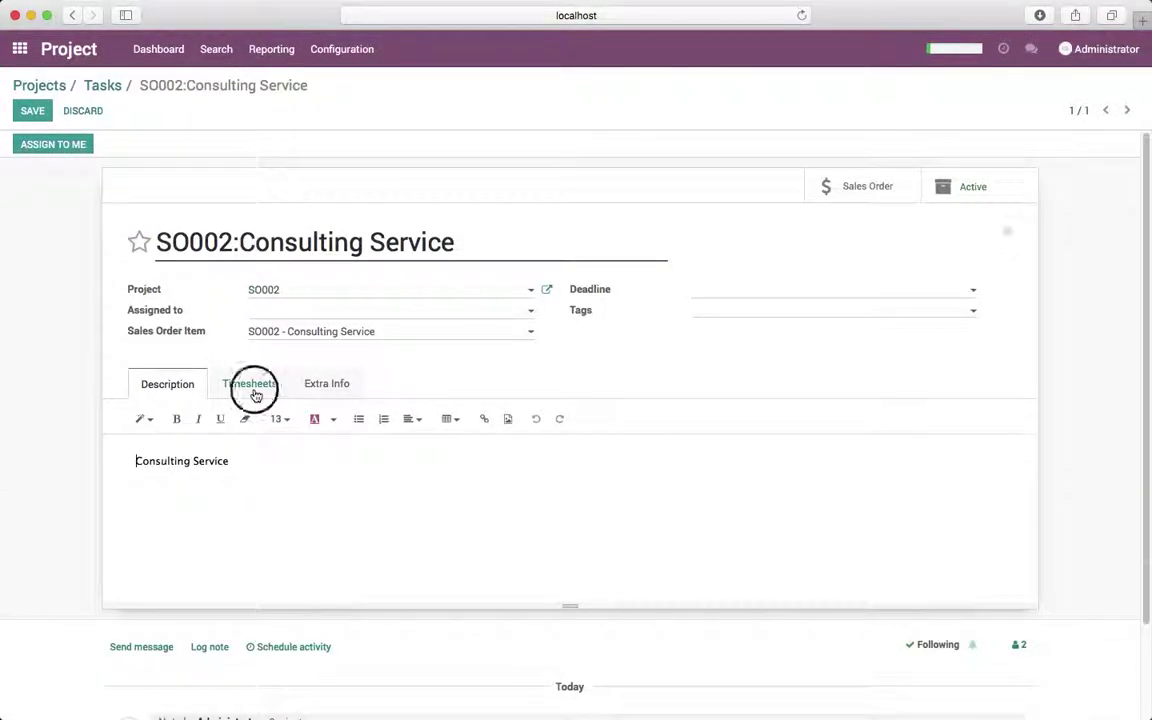
{"action": "left_click", "coordinate": [232, 511]}
{"action": "key", "text": "Tab"}
Log a requirement-analysis line at 02:00 and a specification line at 03:00.
{"action": "key", "text": "Tab"}
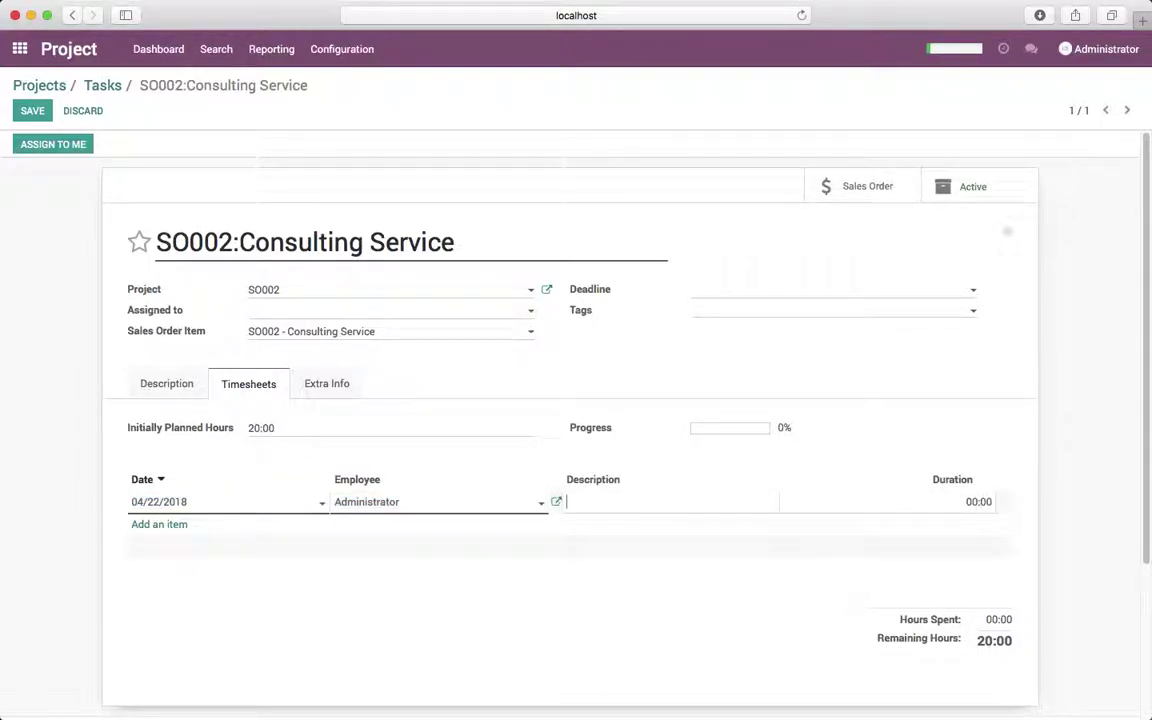
{"action": "type", "text": "analyze the issu"}
{"action": "type", "text": "irement"}
{"action": "key", "text": "Tab"}
{"action": "key", "text": "Return"}
{"action": "key", "text": "Tab"}
{"action": "key", "text": "Tab"}
{"action": "type", "text": "prepate "}
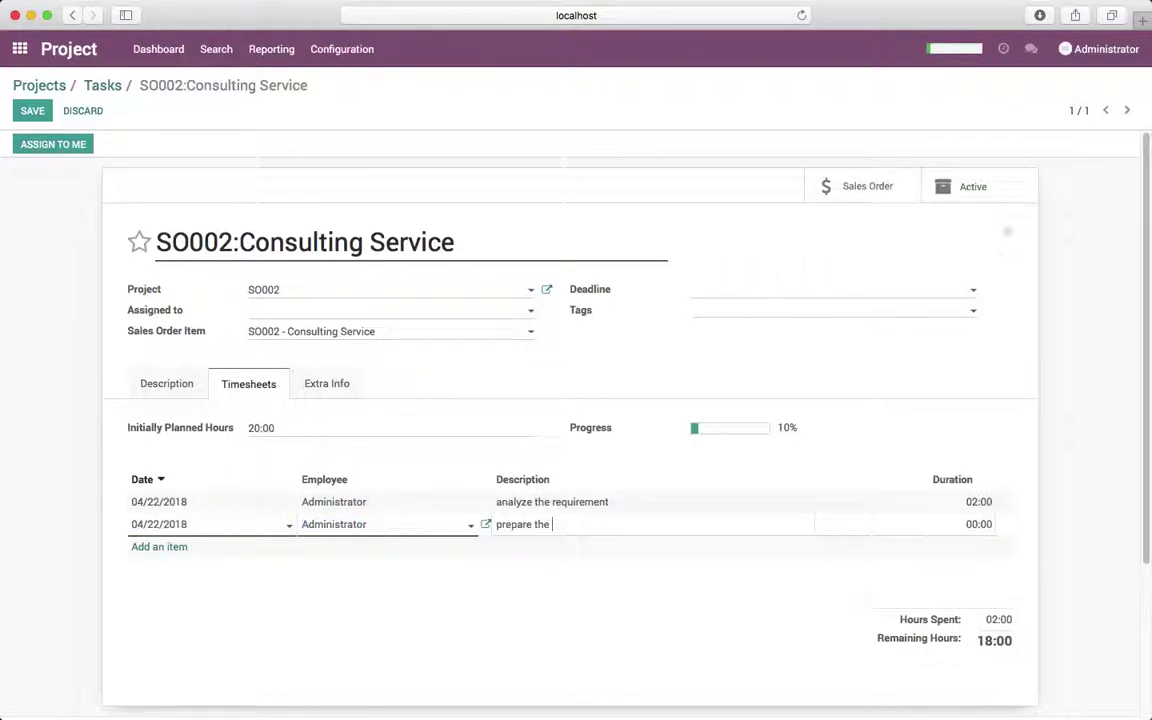
{"action": "type", "text": "the specification"}
{"action": "key", "text": "Tab"}
{"action": "type", "text": "03:00"}
{"action": "key", "text": "Tab"}
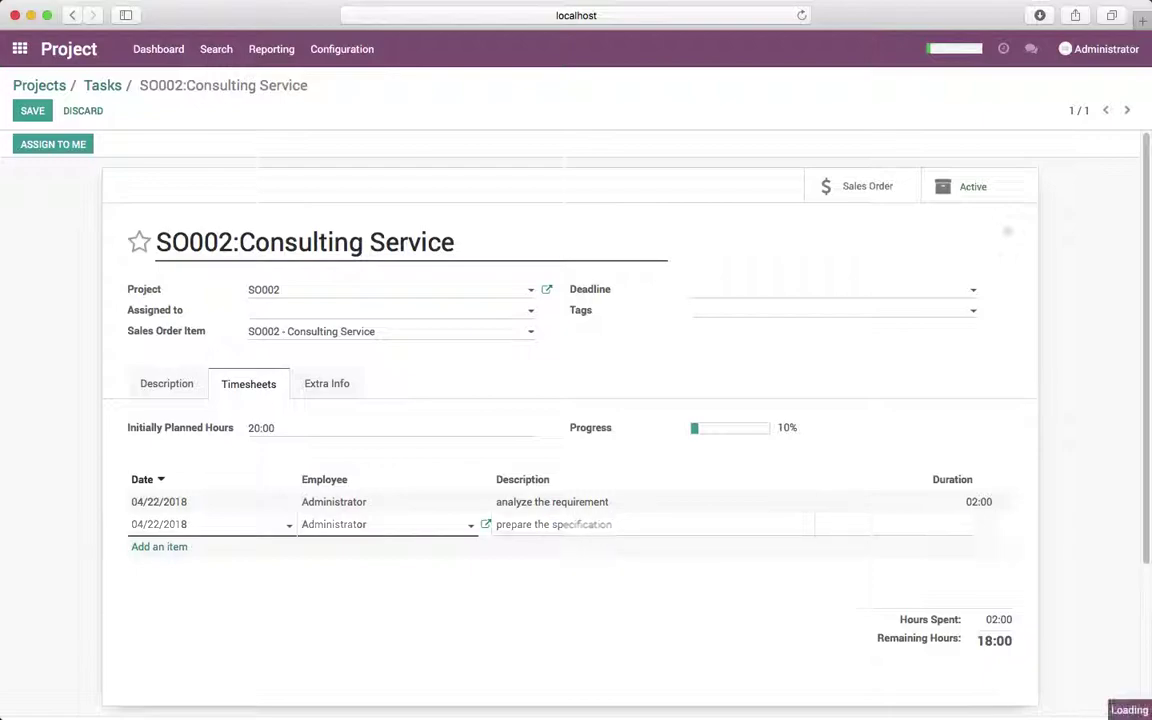
{"action": "key", "text": "Tab"}
{"action": "key", "text": "Tab"}
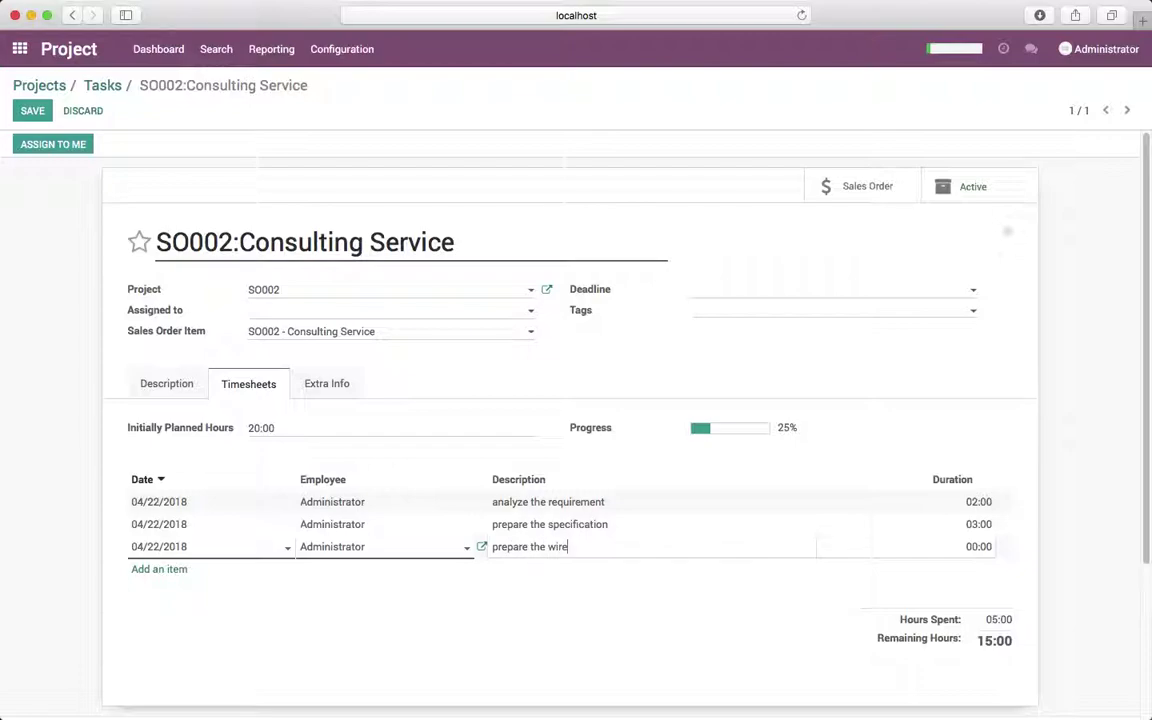
Add wireframe (01:00) and feature development (05:00) lines, drop the empty row, and save the task.
{"action": "key", "text": "Tab"}
{"action": "type", "text": "01:00"}
{"action": "key", "text": "Tab"}
{"action": "key", "text": "Tab"}
{"action": "key", "text": "Tab"}
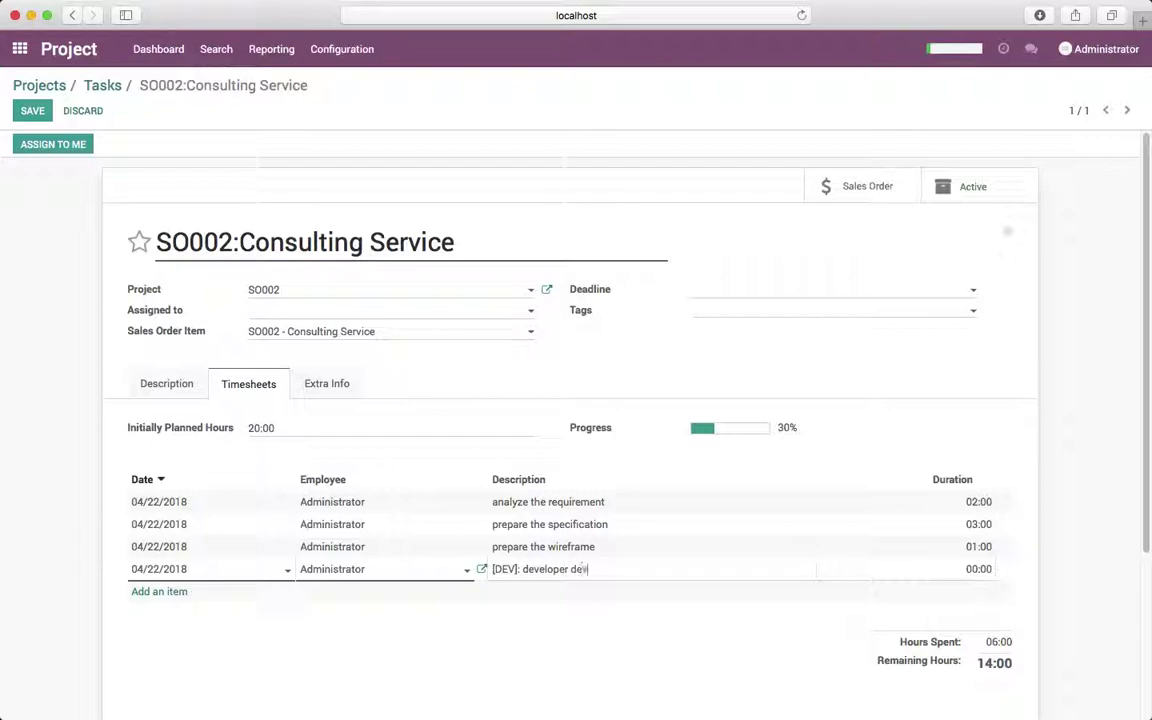
{"action": "type", "text": "the feature"}
{"action": "key", "text": "Tab"}
{"action": "type", "text": "5"}
{"action": "key", "text": "Return"}
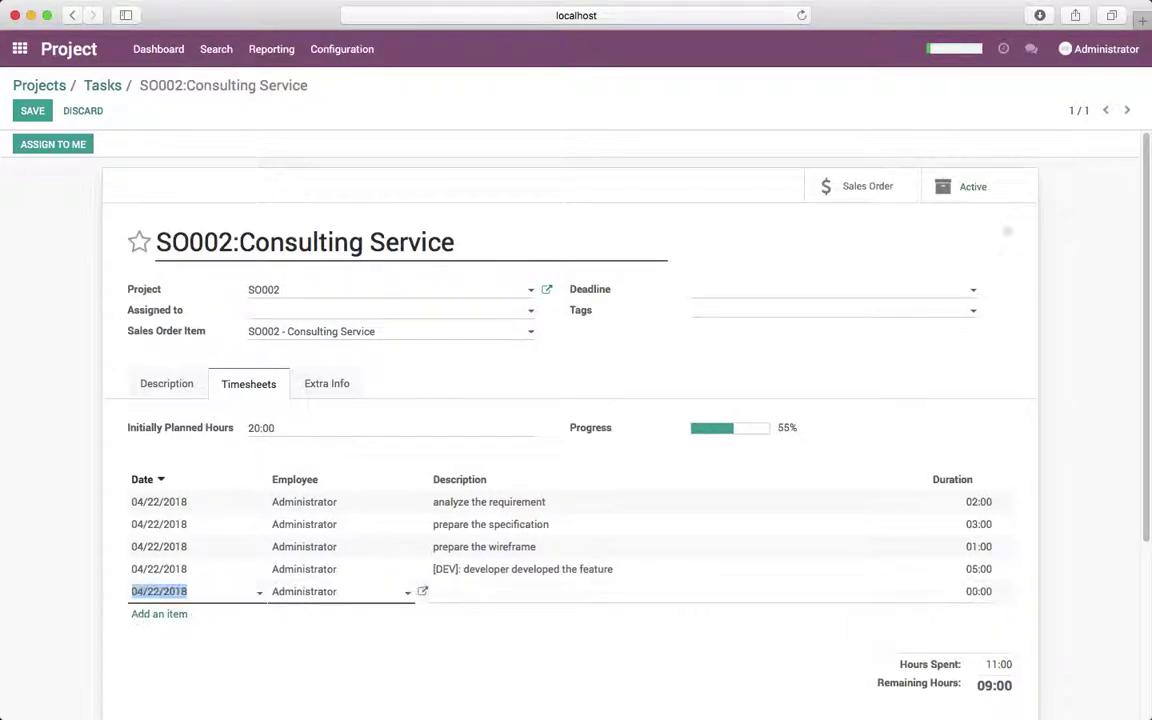
{"action": "left_click", "coordinate": [1019, 498]}
{"action": "left_click", "coordinate": [33, 111]}
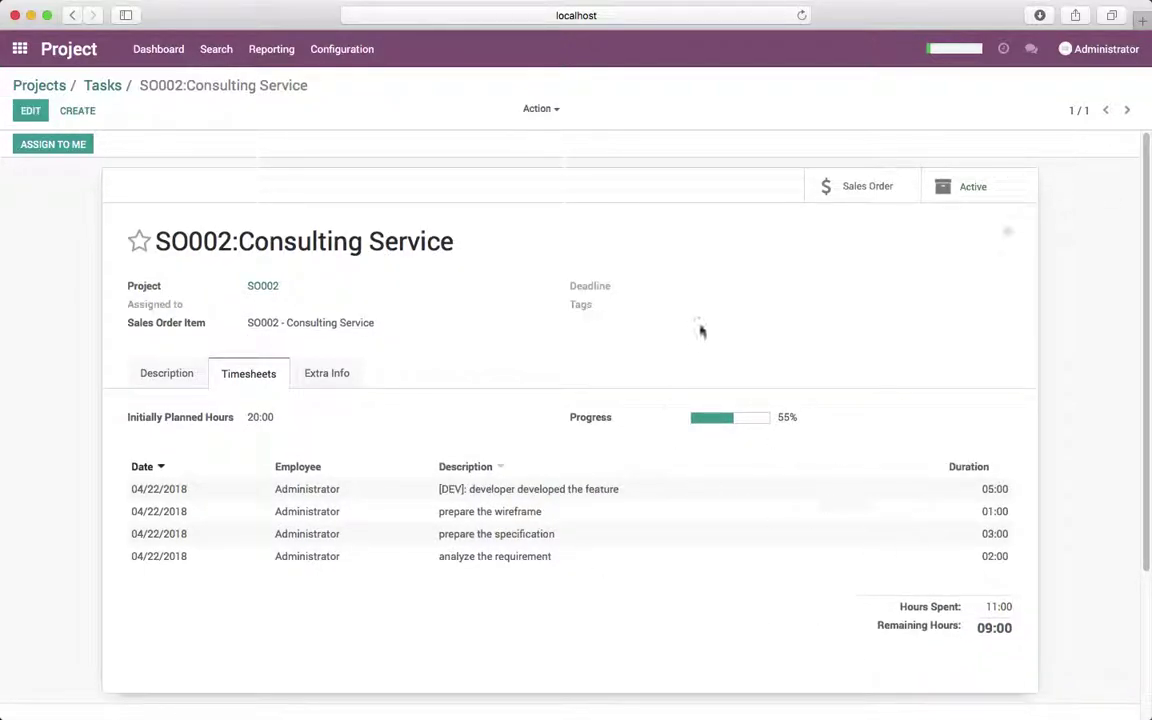
In the customer portal, open task SO002:Consulting Service and highlight its 5, 1, 3 and 2-hour timesheet lines.
{"action": "key", "text": "super+Tab"}
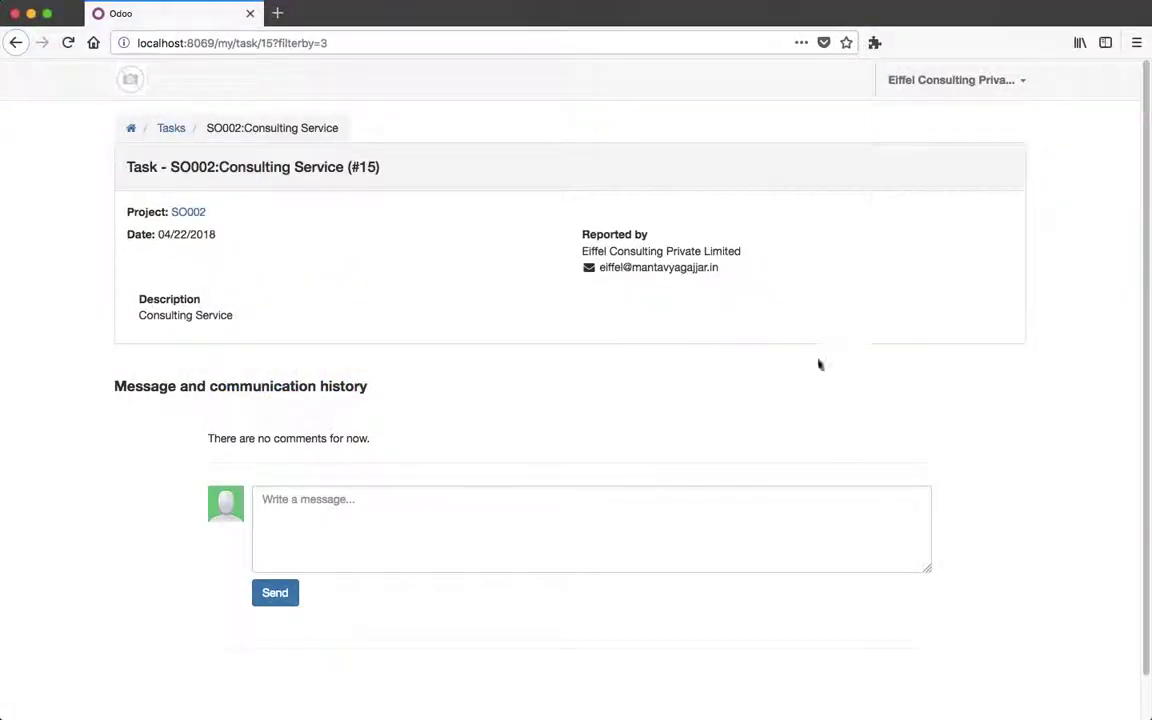
{"action": "left_click", "coordinate": [135, 131]}
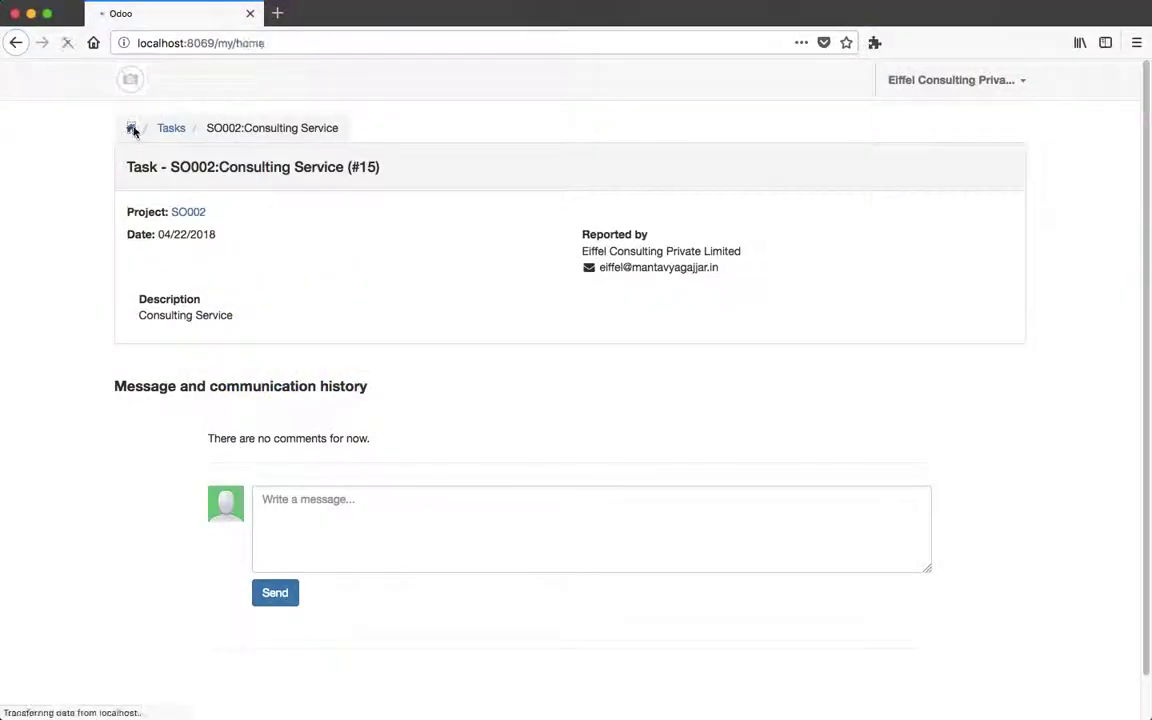
{"action": "left_click", "coordinate": [148, 302]}
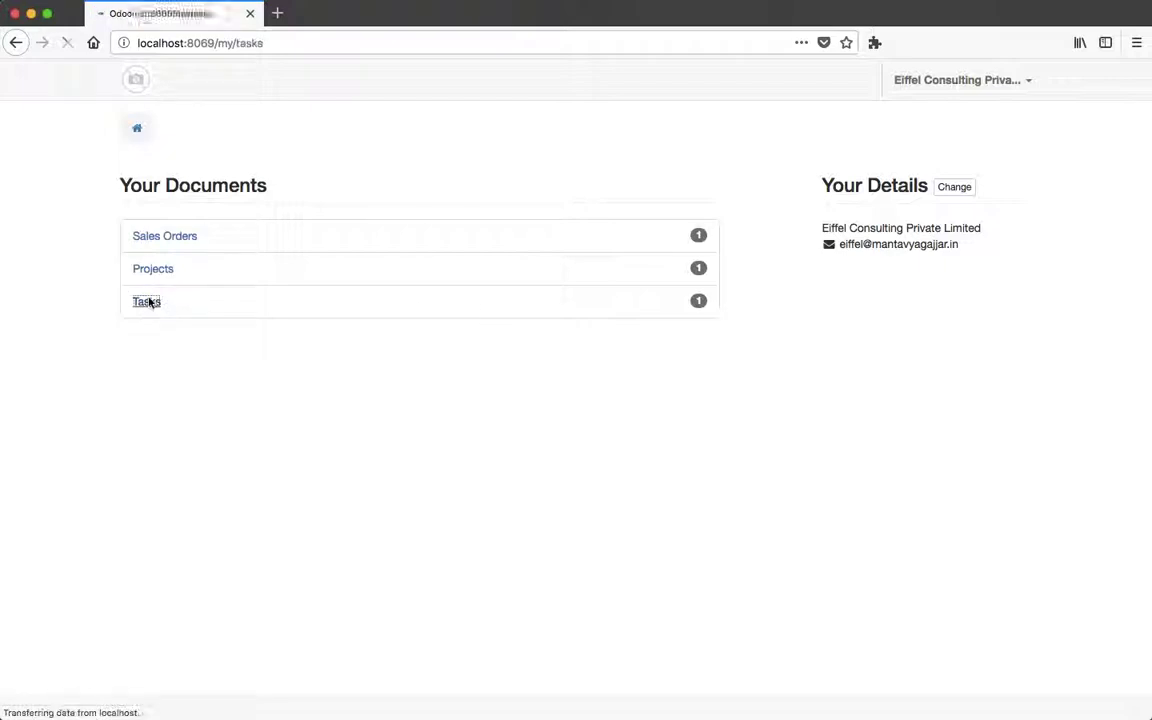
{"action": "left_click", "coordinate": [213, 233]}
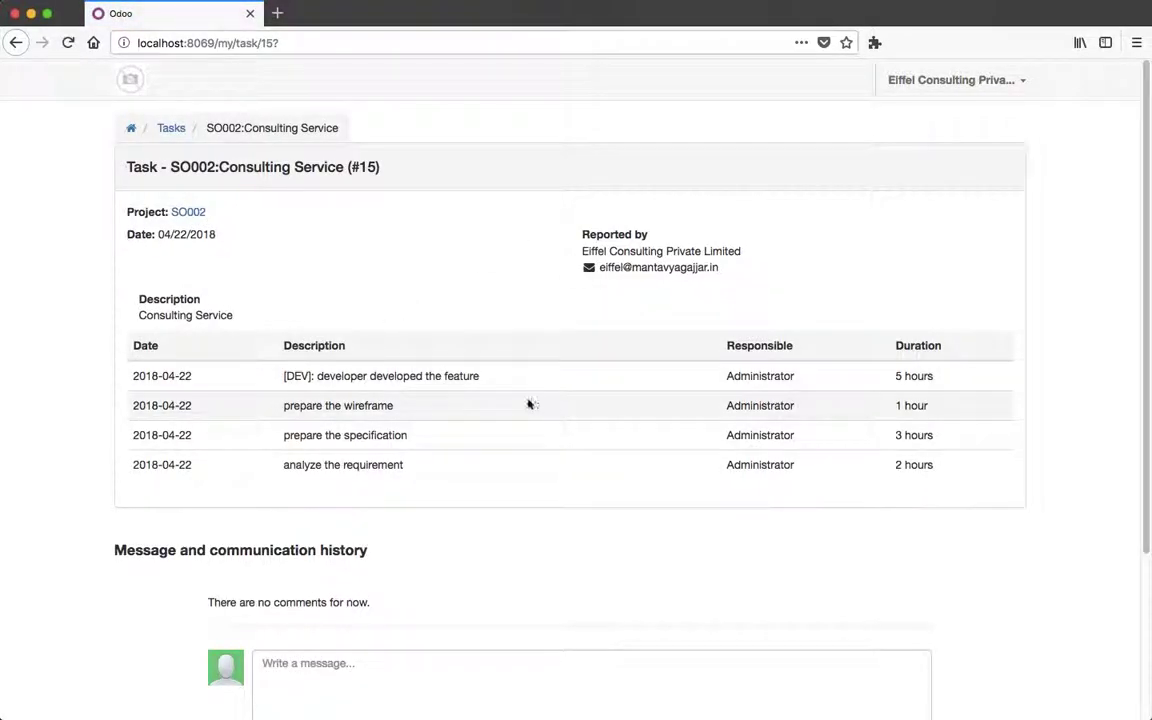
{"action": "left_click_drag", "start_coordinate": [133, 376], "coordinate": [930, 480]}
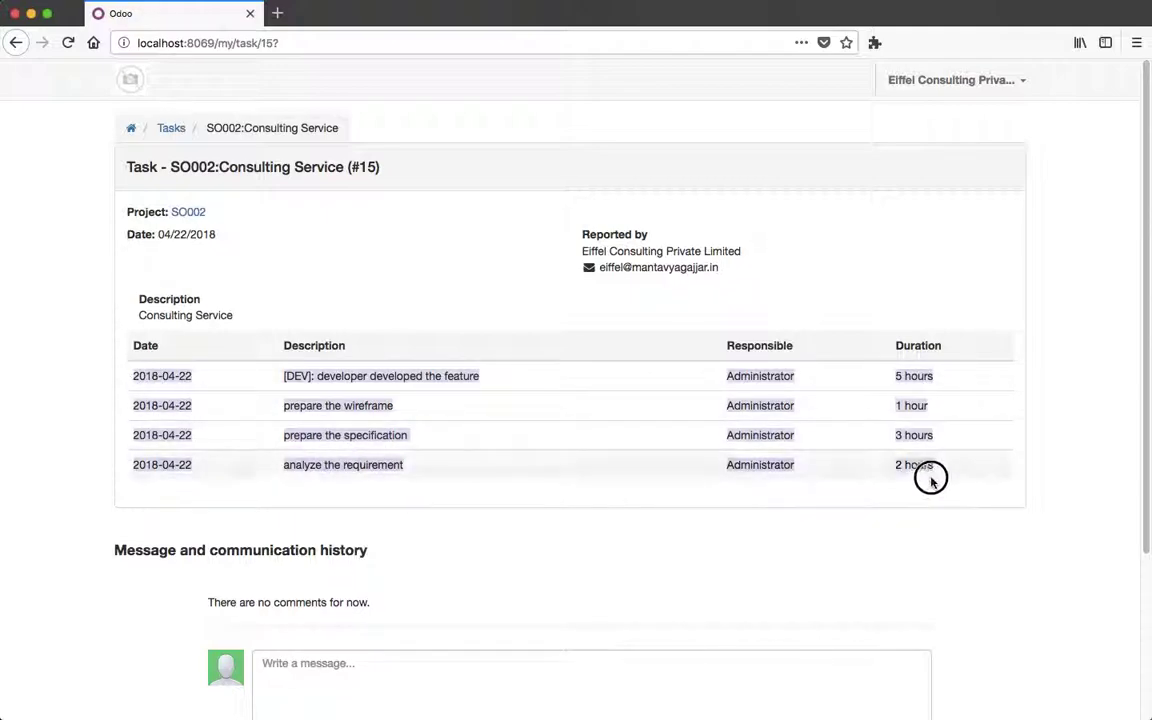
{"action": "left_click", "coordinate": [913, 420]}
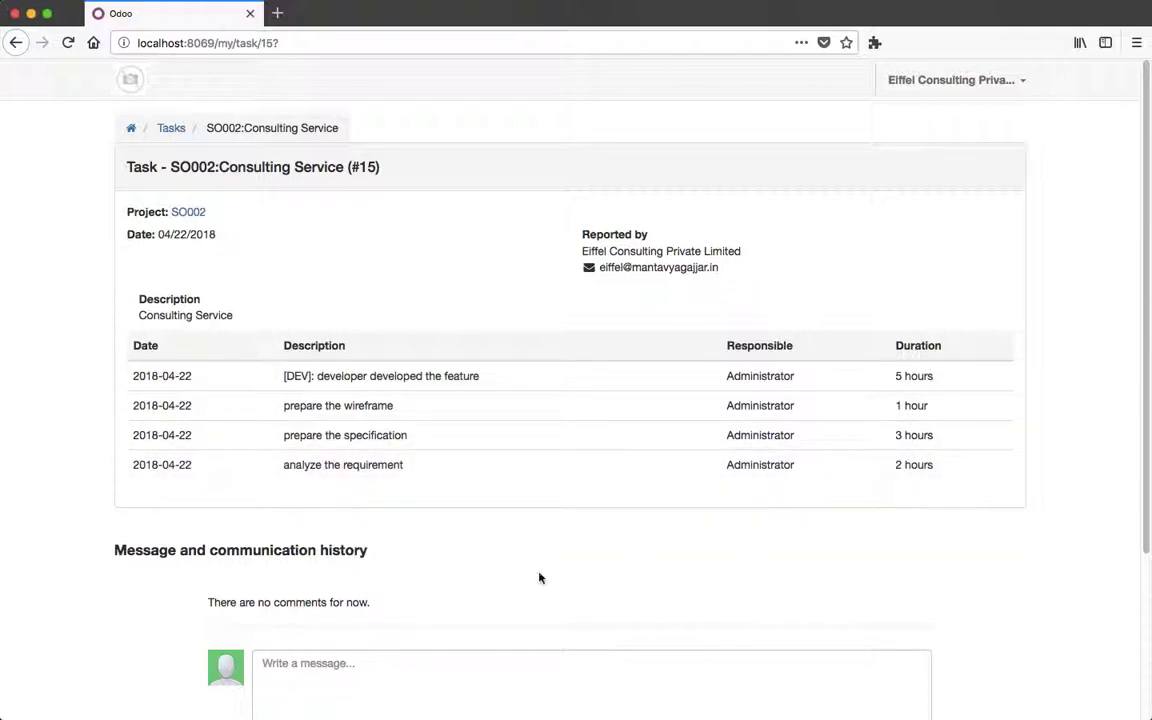
{"action": "left_click_drag", "start_coordinate": [728, 347], "coordinate": [801, 467]}
{"action": "left_click", "coordinate": [795, 475]}
Post the comment 'timesheet seems ok to me' in the portal task's message box.
{"action": "scroll", "coordinate": [670, 565], "scroll_direction": "down", "scroll_amount": 3}
{"action": "left_click", "coordinate": [664, 538]}
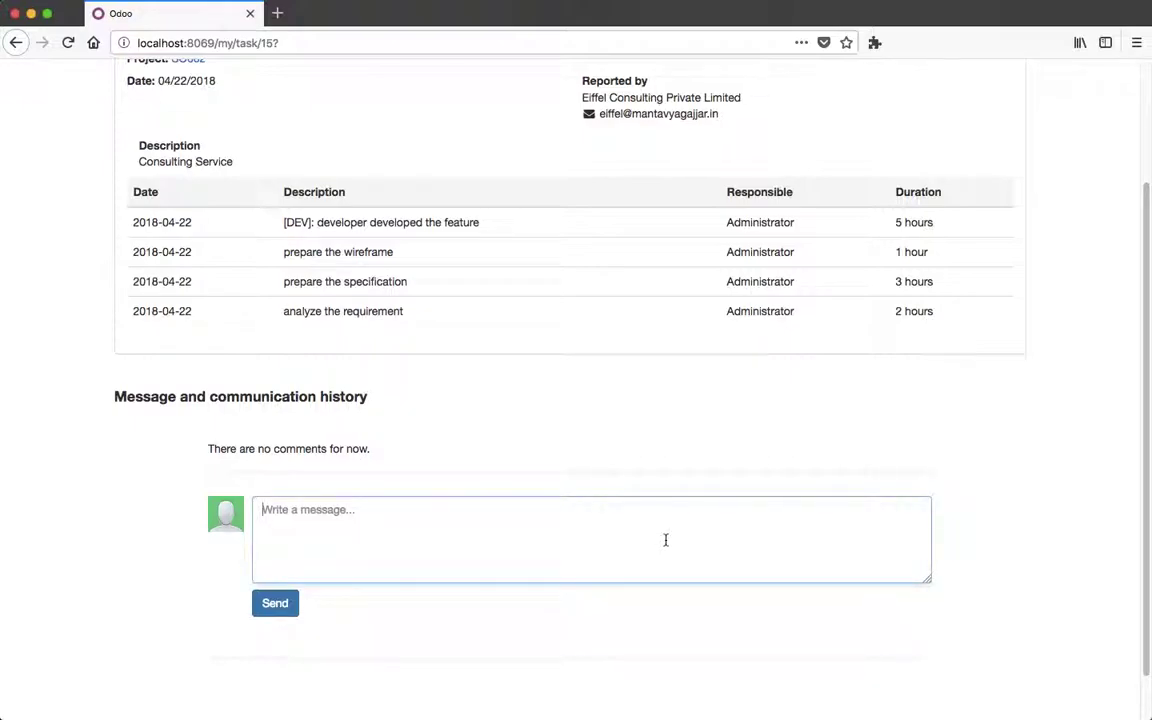
{"action": "type", "text": "s"}
{"action": "type", "text": "ems"}
{"action": "key", "text": "BackSpace"}
{"action": "key", "text": "BackSpace"}
{"action": "key", "text": "BackSpace"}
{"action": "key", "text": "BackSpace"}
{"action": "type", "text": "s"}
{"action": "key", "text": "BackSpace"}
{"action": "type", "text": "l"}
{"action": "key", "text": "BackSpace"}
{"action": "type", "text": "timeshet sd"}
{"action": "key", "text": "BackSpace"}
{"action": "key", "text": "BackSpace"}
{"action": "key", "text": "BackSpace"}
{"action": "key", "text": "BackSpace"}
{"action": "key", "text": "BackSpace"}
{"action": "key", "text": "BackSpace"}
{"action": "key", "text": "BackSpace"}
{"action": "key", "text": "BackSpace"}
{"action": "key", "text": "BackSpace"}
{"action": "key", "text": "BackSpace"}
{"action": "key", "text": "BackSpace"}
{"action": "type", "text": "timesheet seems,"}
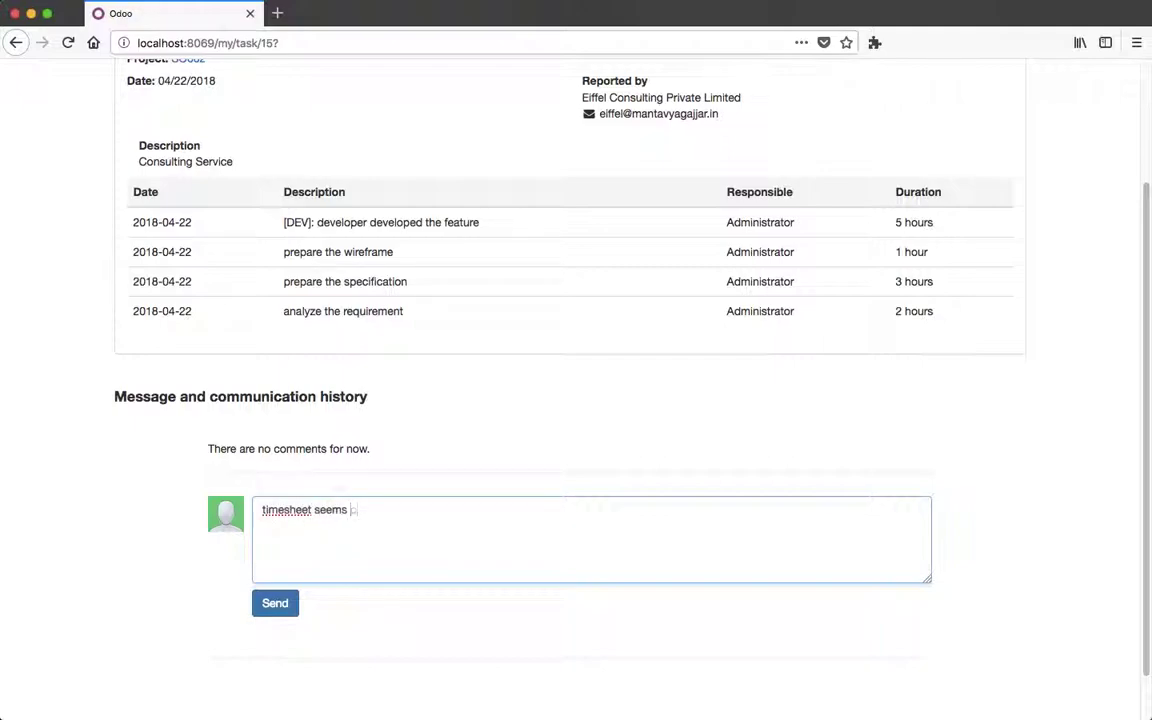
{"action": "type", "text": " ok to me"}
{"action": "left_click", "coordinate": [288, 607]}
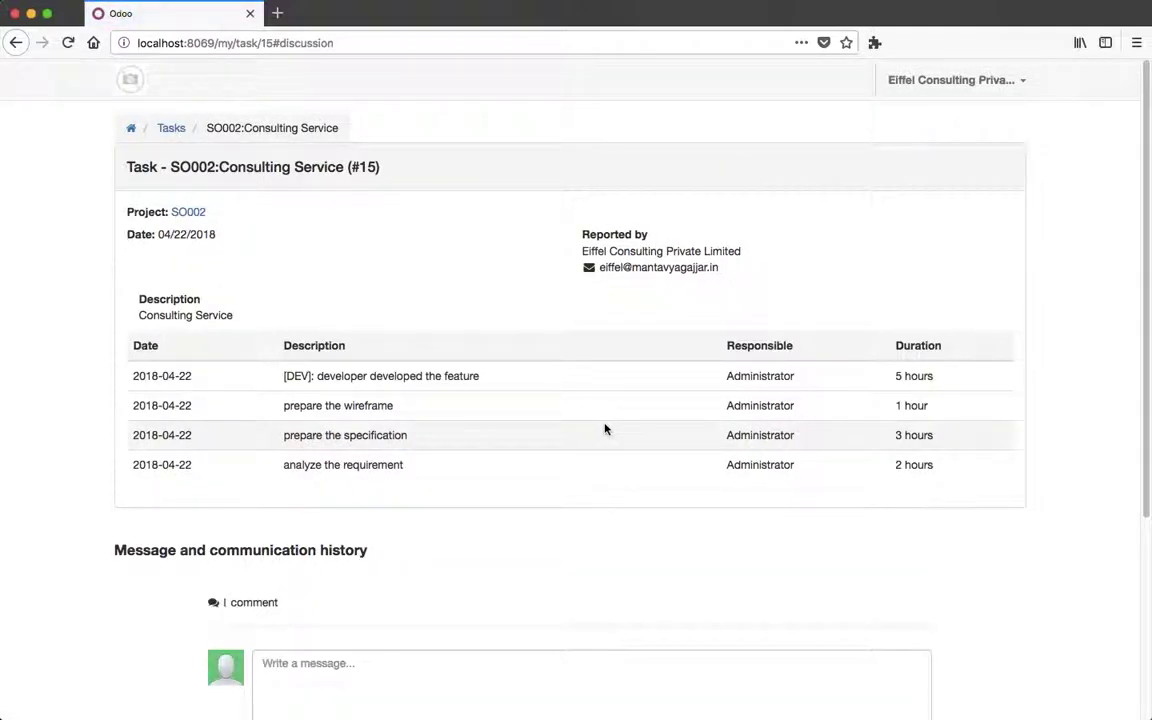
{"action": "scroll", "coordinate": [605, 429], "scroll_direction": "down", "scroll_amount": 5}
Reload the backend SO002:Consulting Service task and check the chatter for 'timesheet seems ok to me'.
{"action": "key", "text": "super+Tab"}
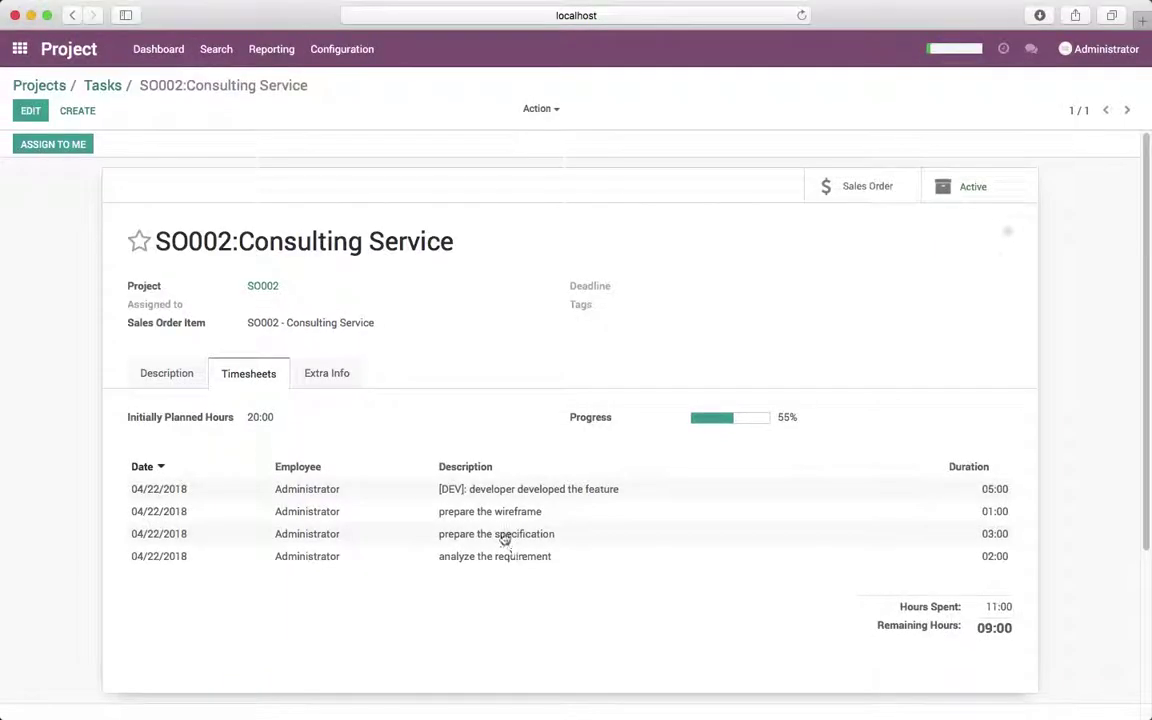
{"action": "key", "text": "super+r"}
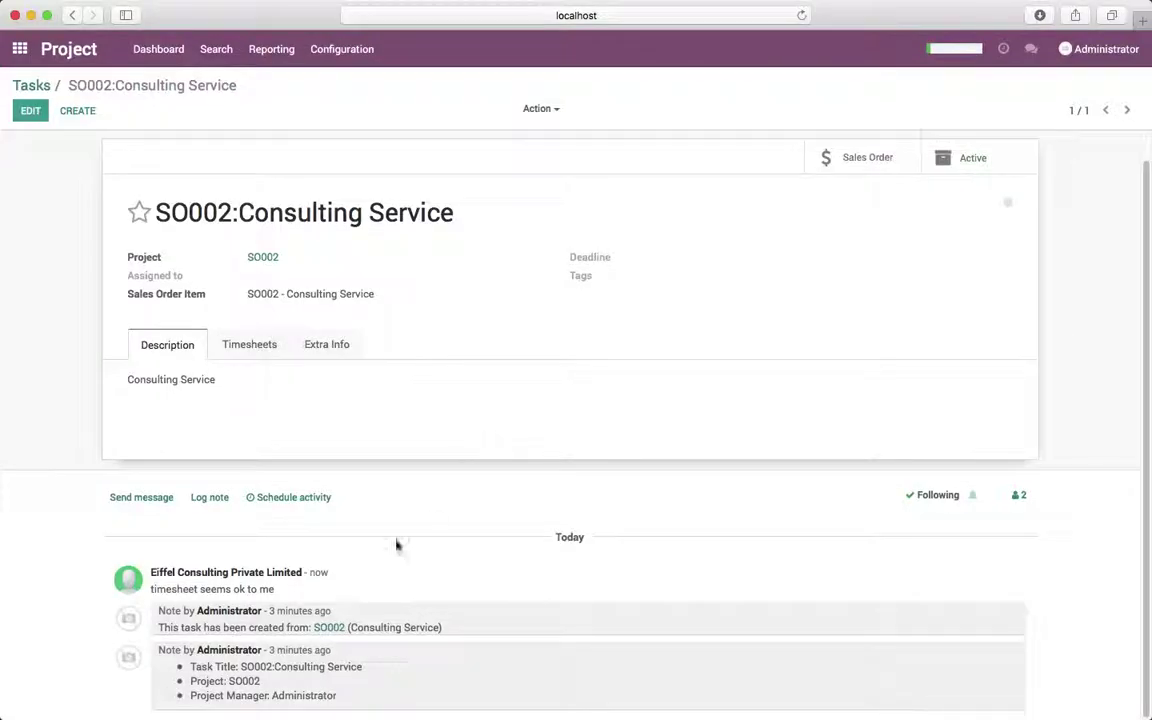
{"action": "left_click_drag", "start_coordinate": [152, 589], "coordinate": [290, 589]}
{"action": "left_click", "coordinate": [643, 585]}
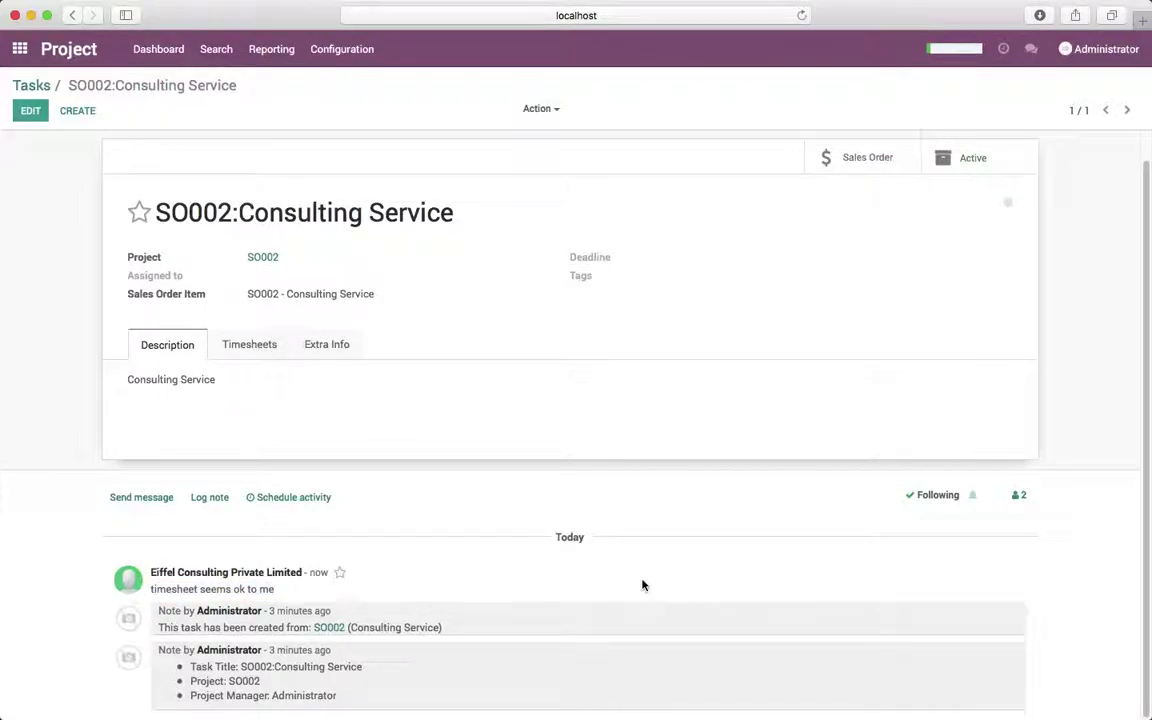